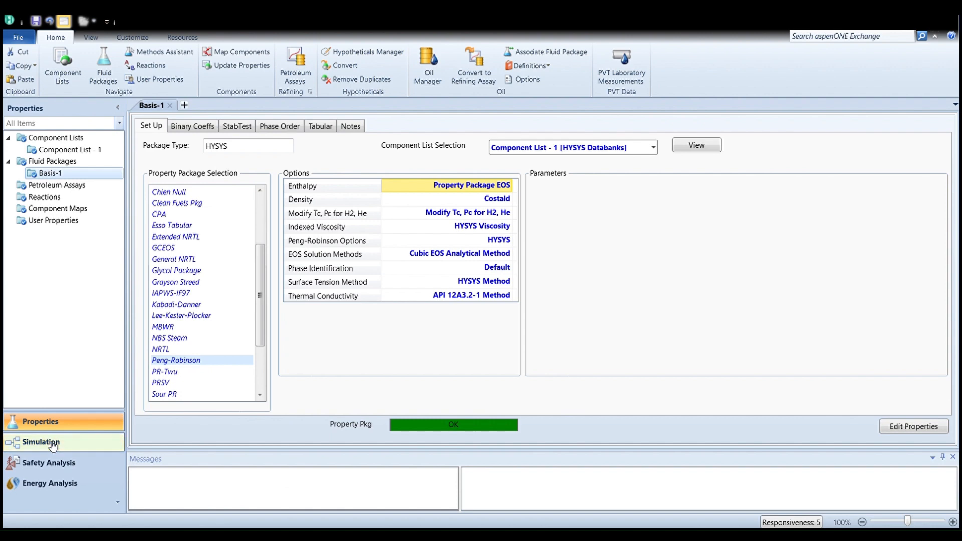
Switch to the simulation environment and place a material stream on the empty flowsheet.
left_click(51, 445)
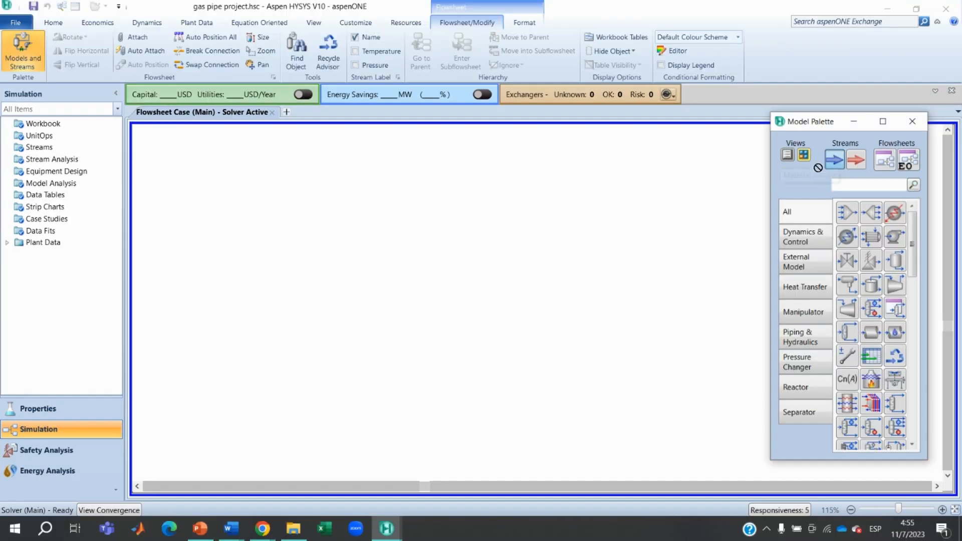
left_click_drag(817, 167, 302, 300)
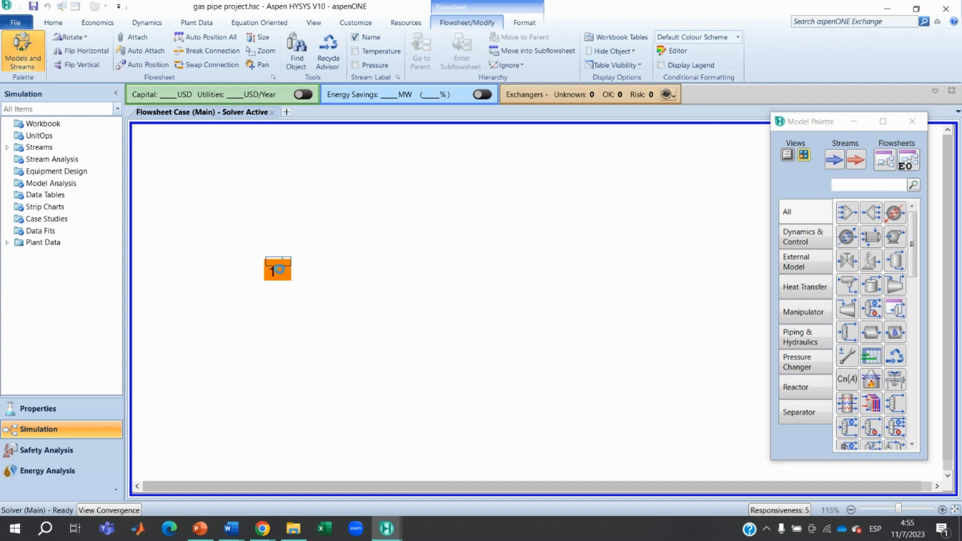
Set material stream 1 to a temperature of 20 C, a pressure of 1200 psia and a mass flow of 20000 kg/h.
double_click(279, 273)
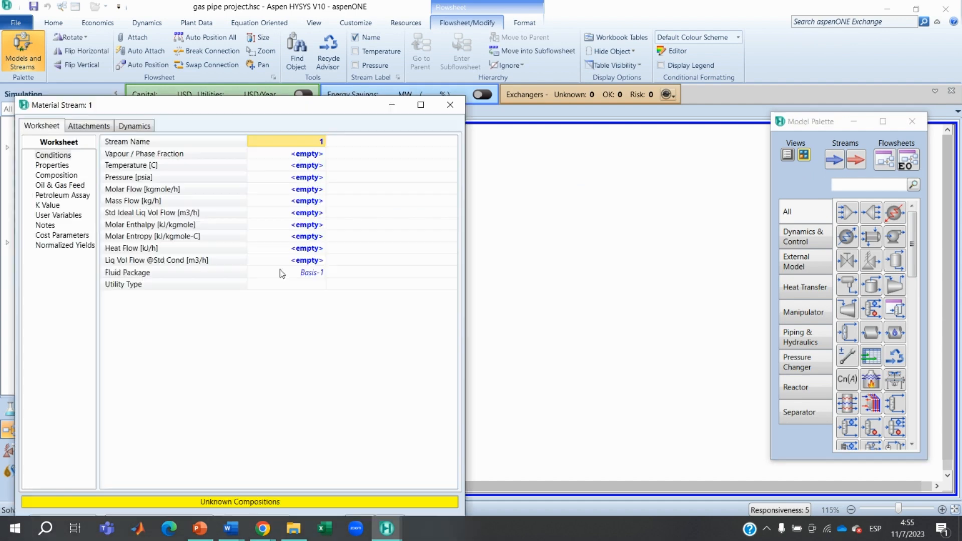
left_click(302, 166)
type("20")
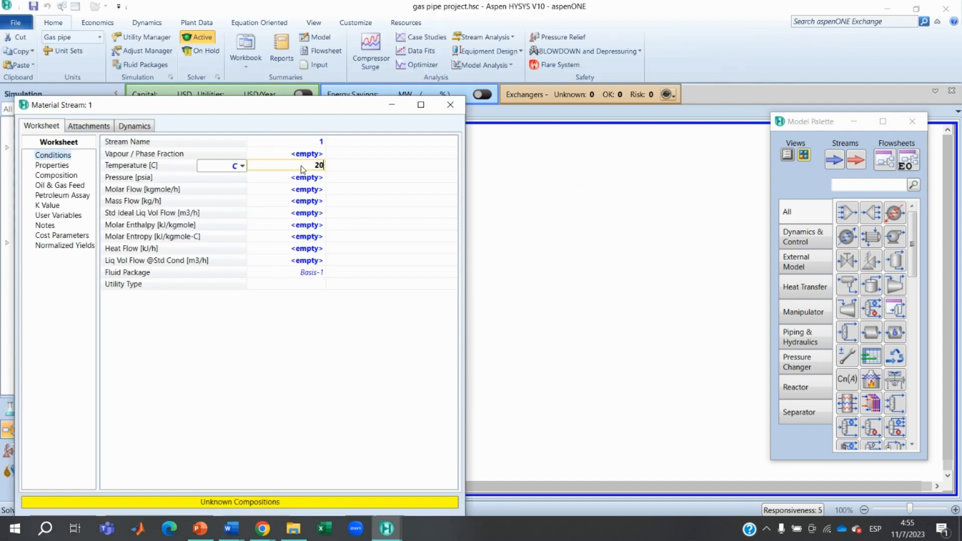
key("Return")
type("1200")
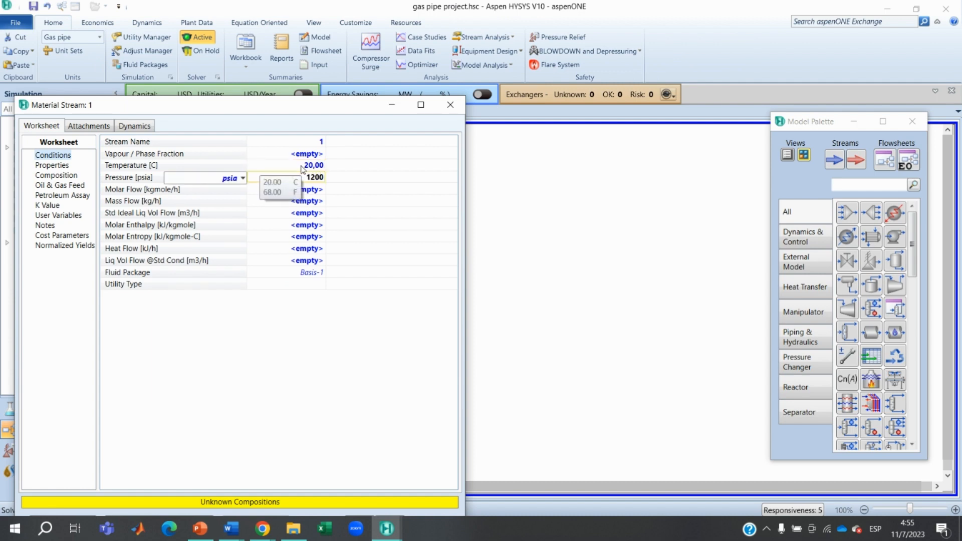
key("Return")
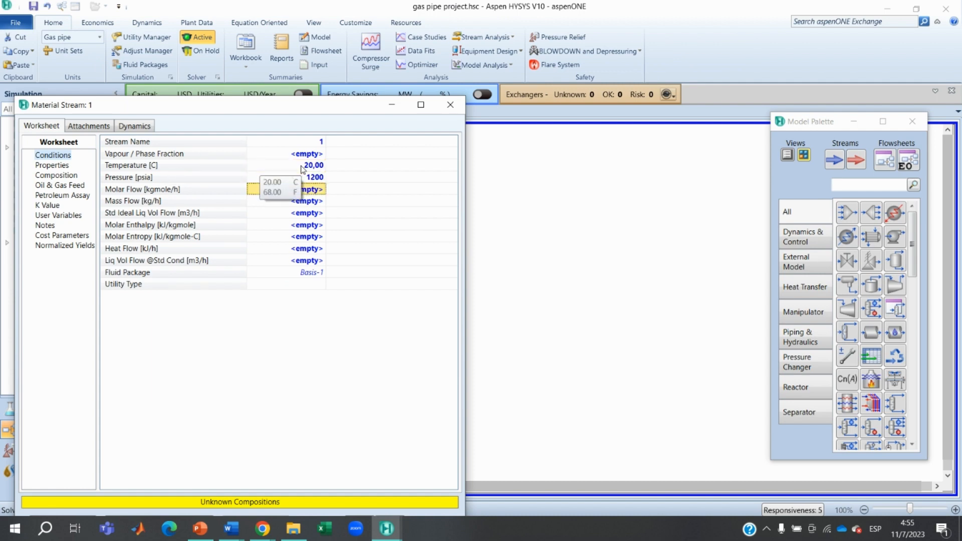
key("Down")
type("2,")
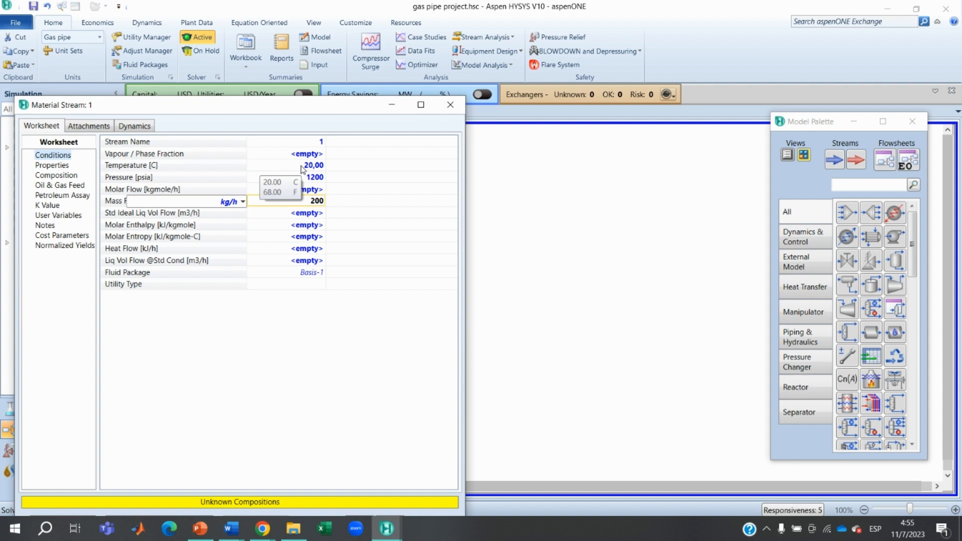
type("000e+0")
key("Return")
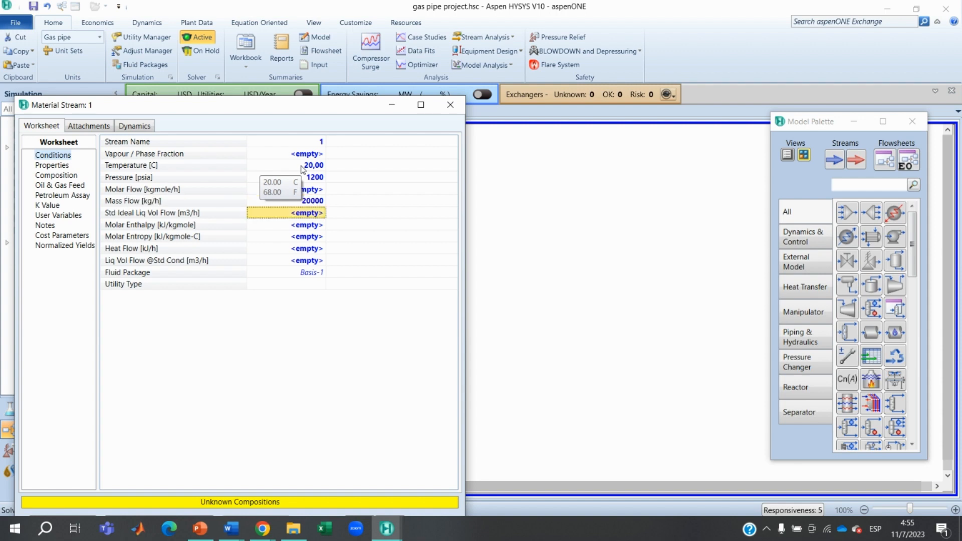
Define stream 1's composition as mole fractions of 0.9 methane, 0.05 ethane, 0.03 propane and 0.02 n-butane, and close the stream.
left_click(52, 176)
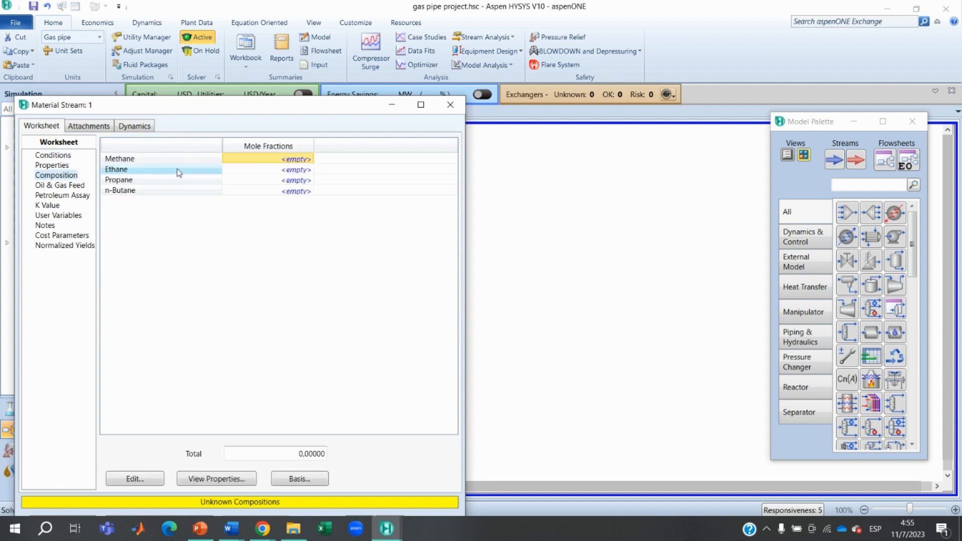
left_click(279, 160)
type("0,9000")
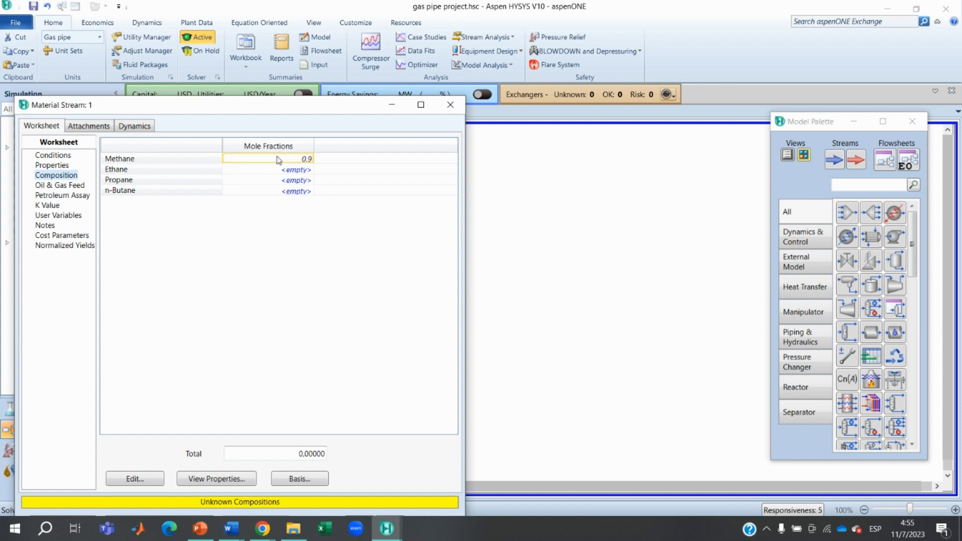
key("Return")
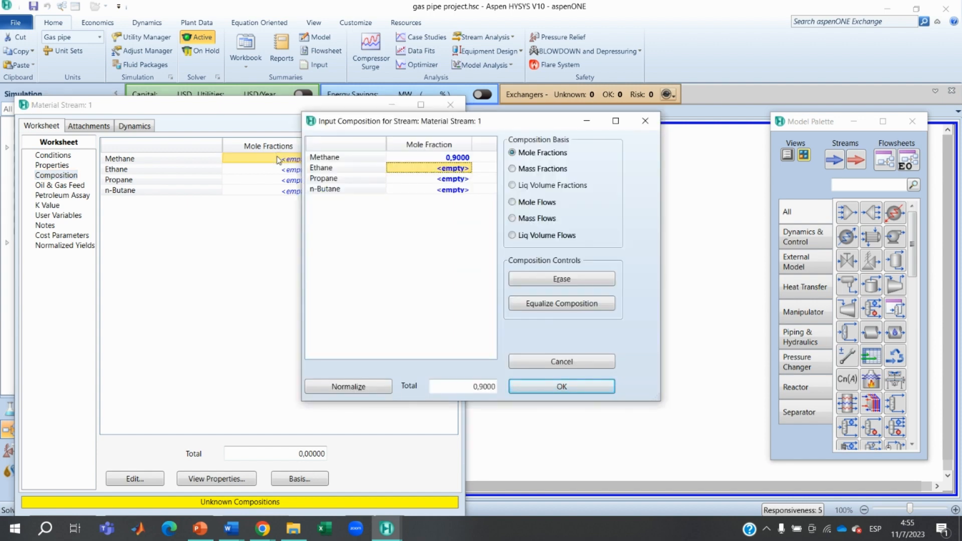
type("0.05")
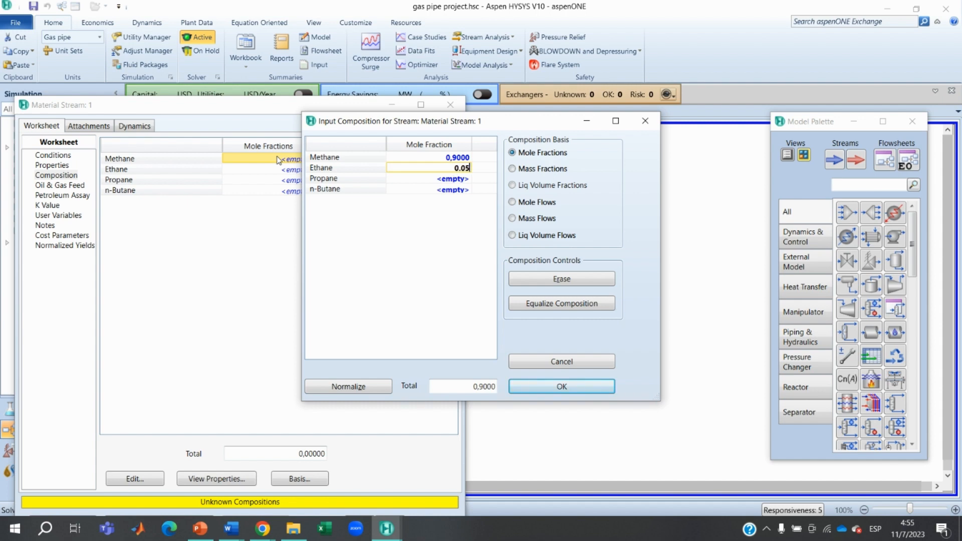
key("Return")
type("0")
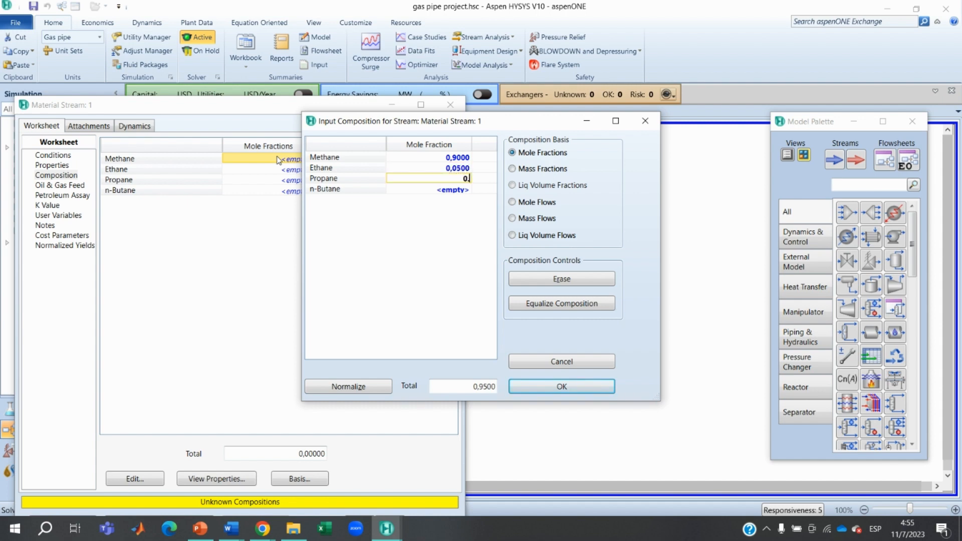
type(".03")
key("Return")
type("0.0")
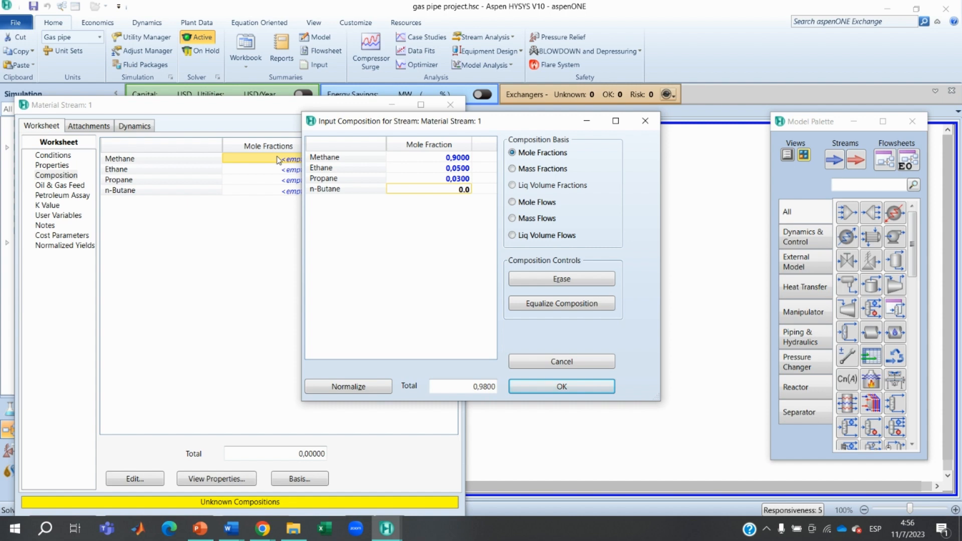
type("2")
key("Return")
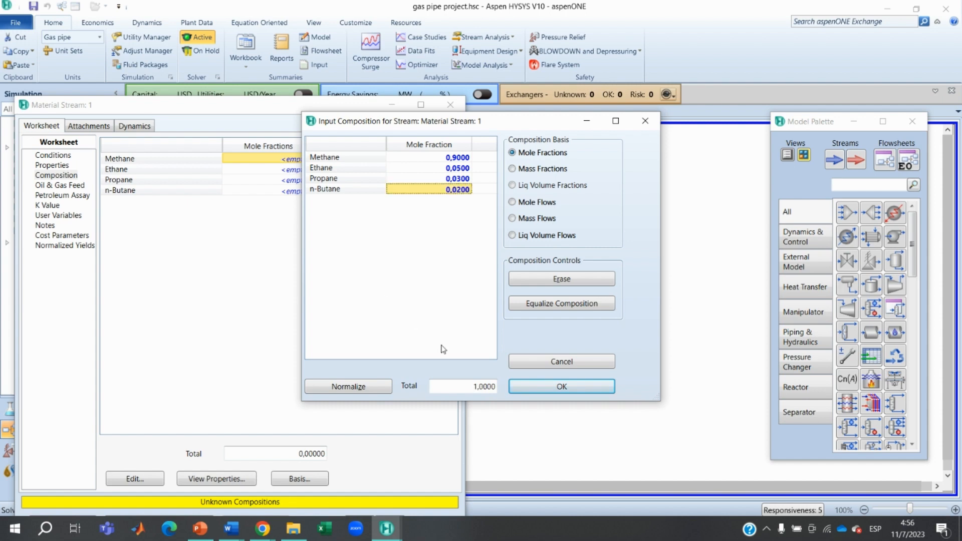
left_click(580, 388)
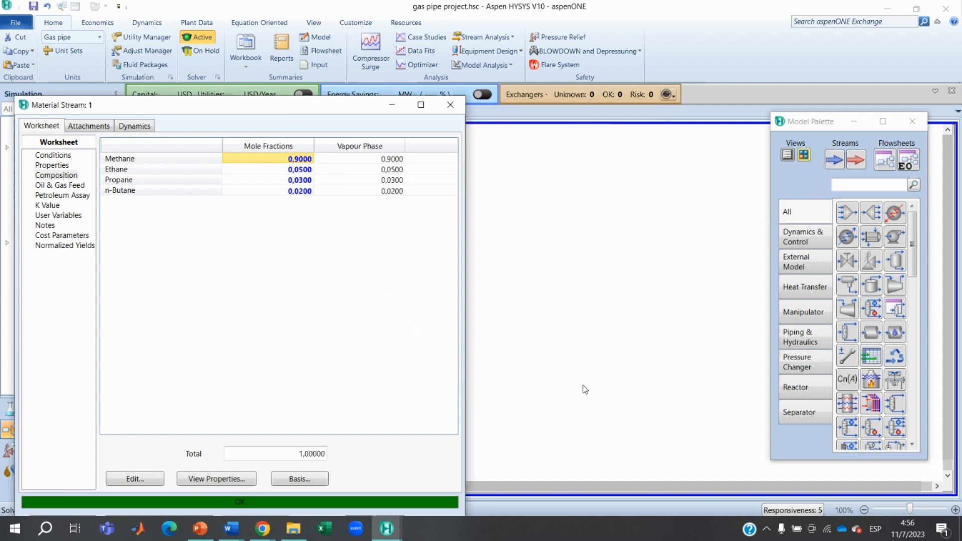
left_click(449, 104)
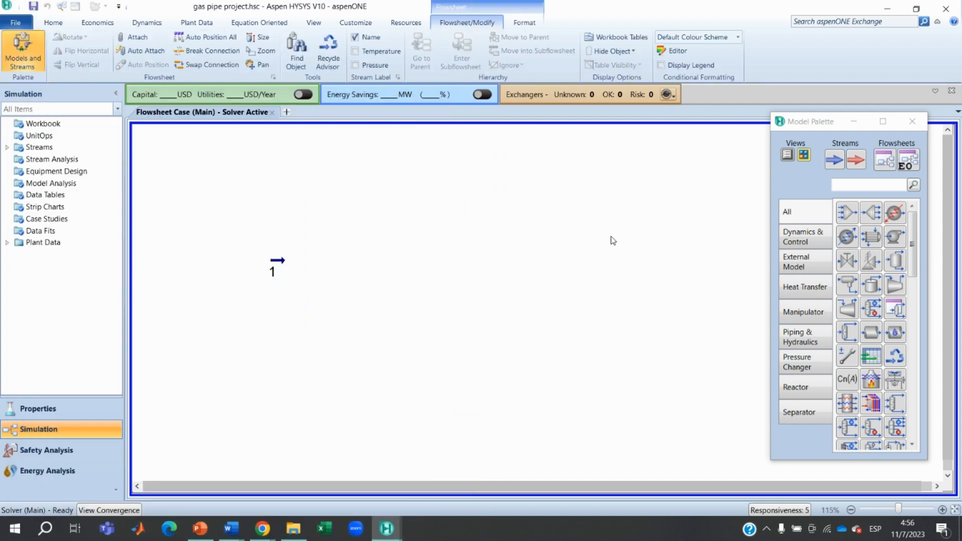
Place a second material stream downstream of stream 1 and a compressible gas pipe between the two streams.
left_click_drag(841, 159, 574, 304)
left_click_drag(895, 334, 385, 309)
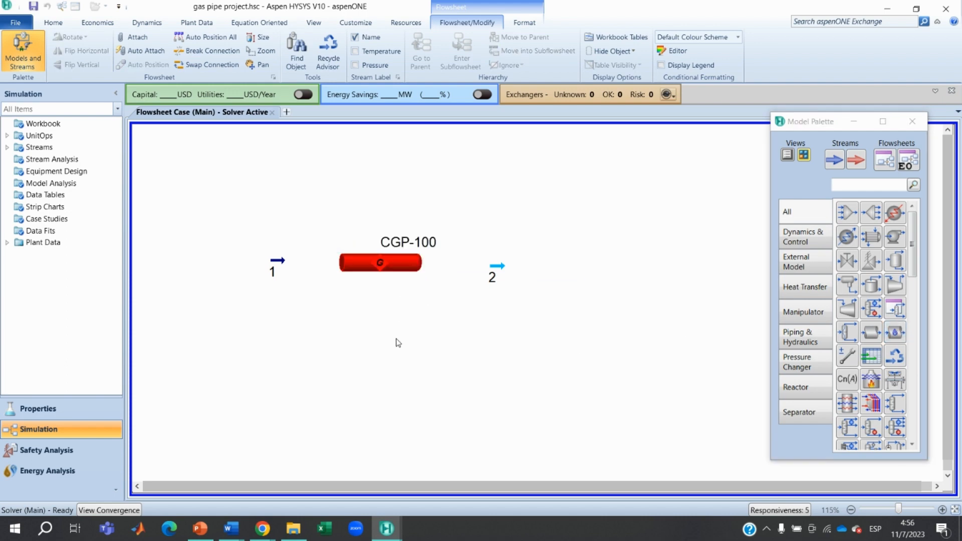
Attach stream 1 to the gas pipe's inlet and connect the pipe's outlet to stream 2.
mouse_move(284, 260)
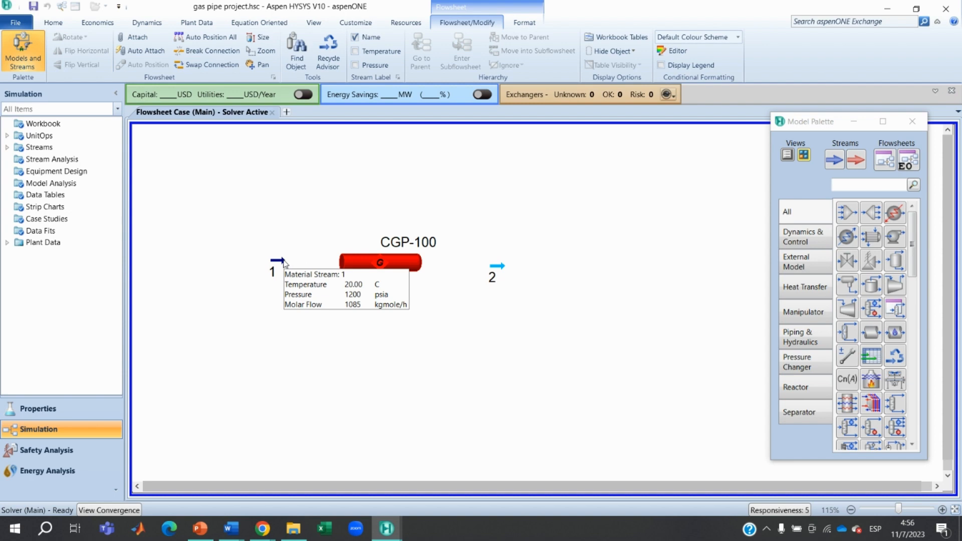
key("ctrl")
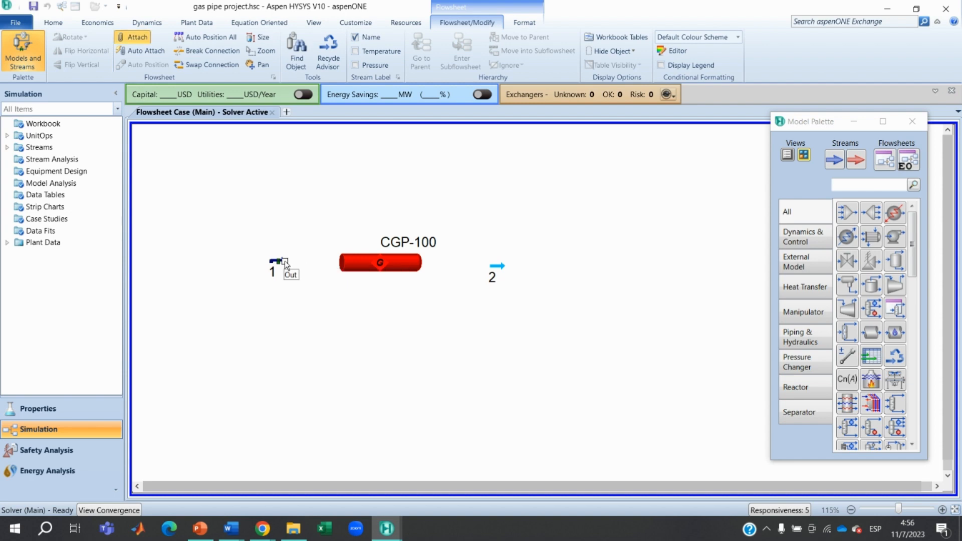
left_click_drag(284, 261, 340, 262)
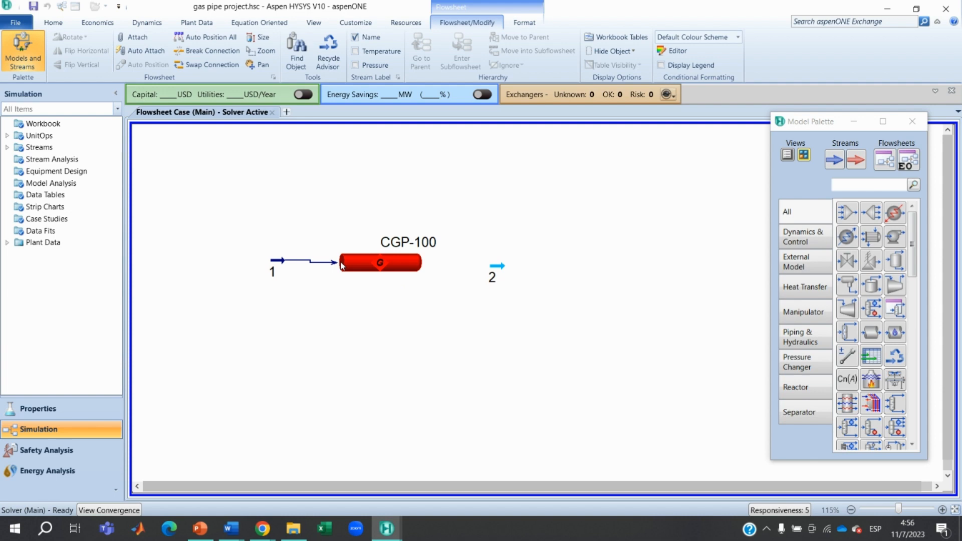
key("ctrl")
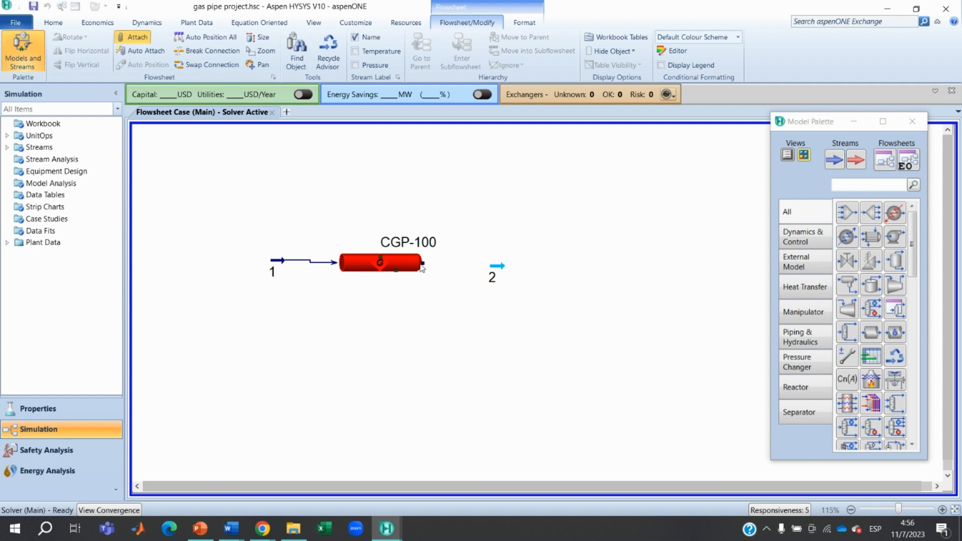
left_click_drag(423, 265, 495, 270)
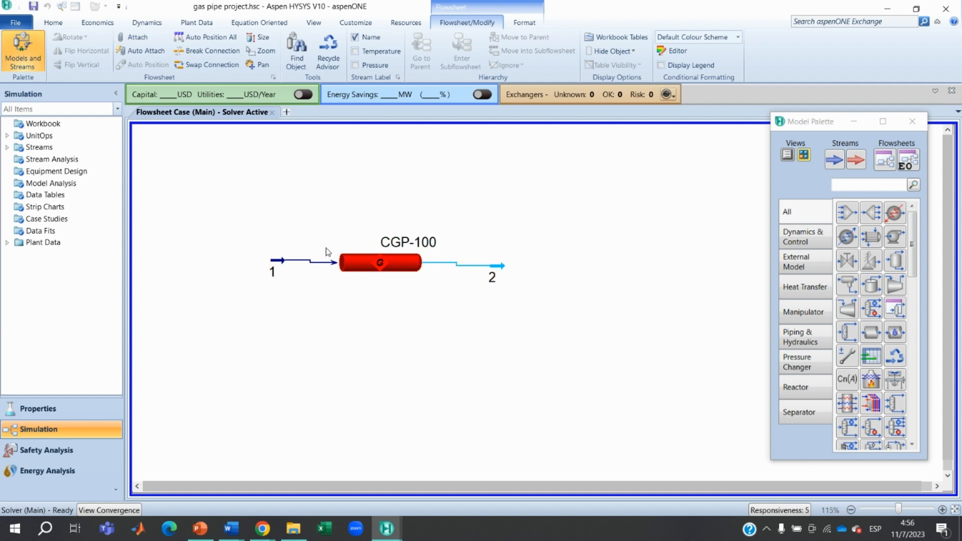
Set the length of the gas pipe's section 1 to 200 km in its sizing data.
double_click(386, 259)
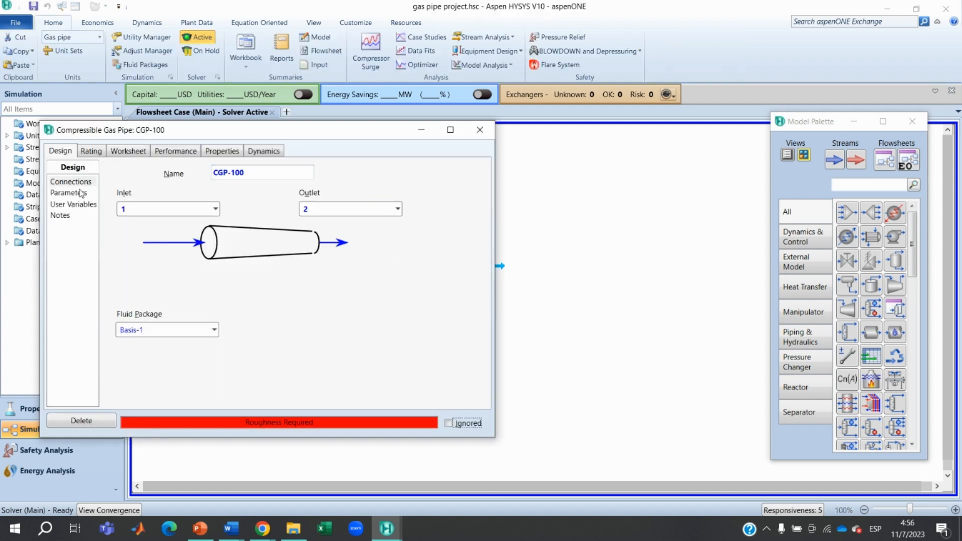
left_click(98, 152)
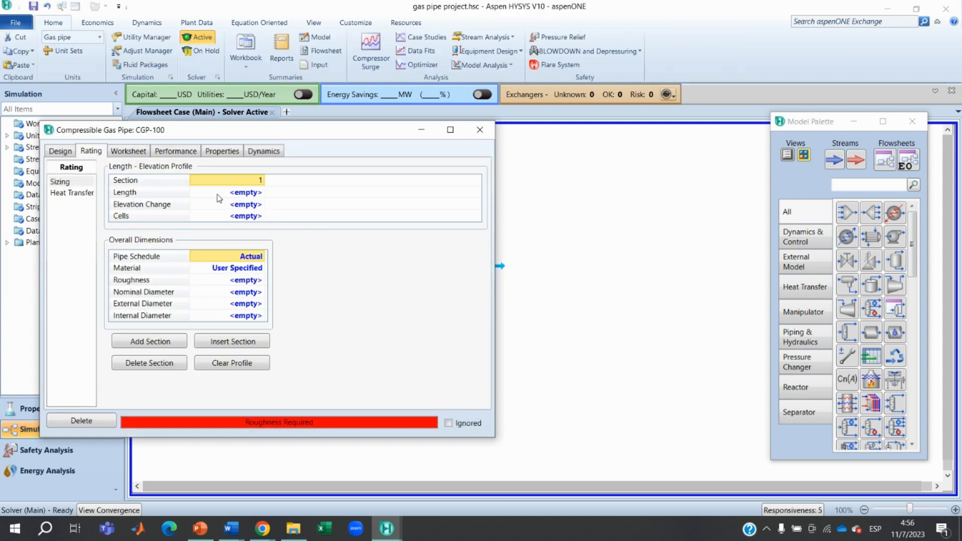
left_click(253, 195)
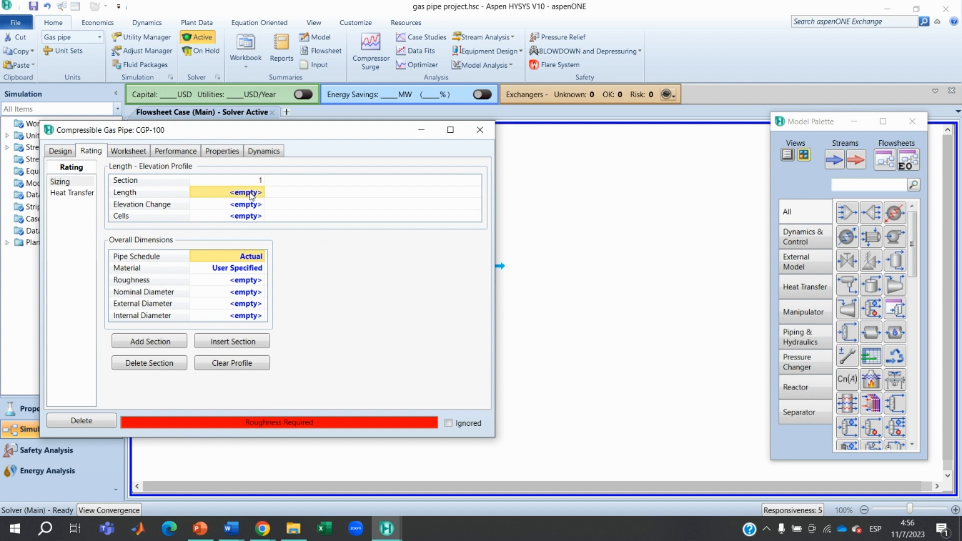
type("200")
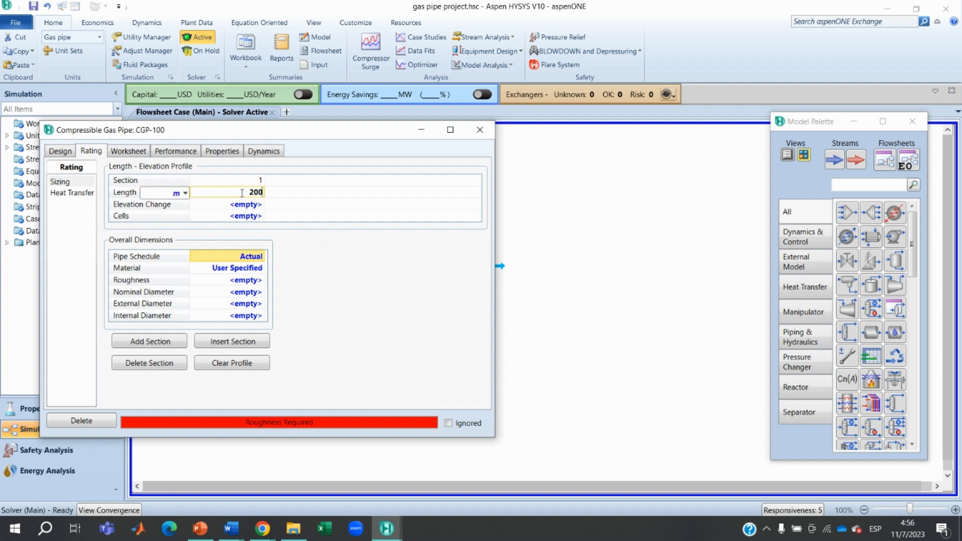
left_click(184, 193)
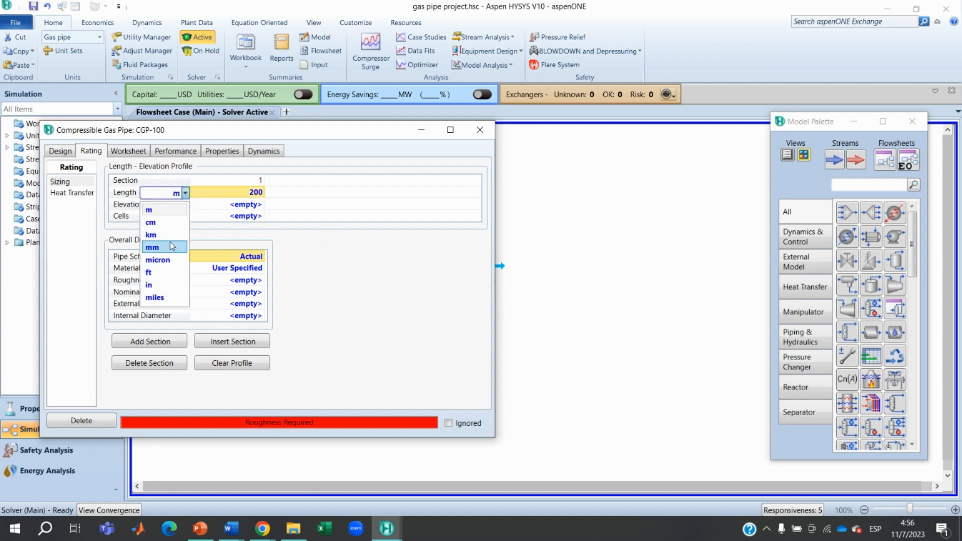
left_click(172, 235)
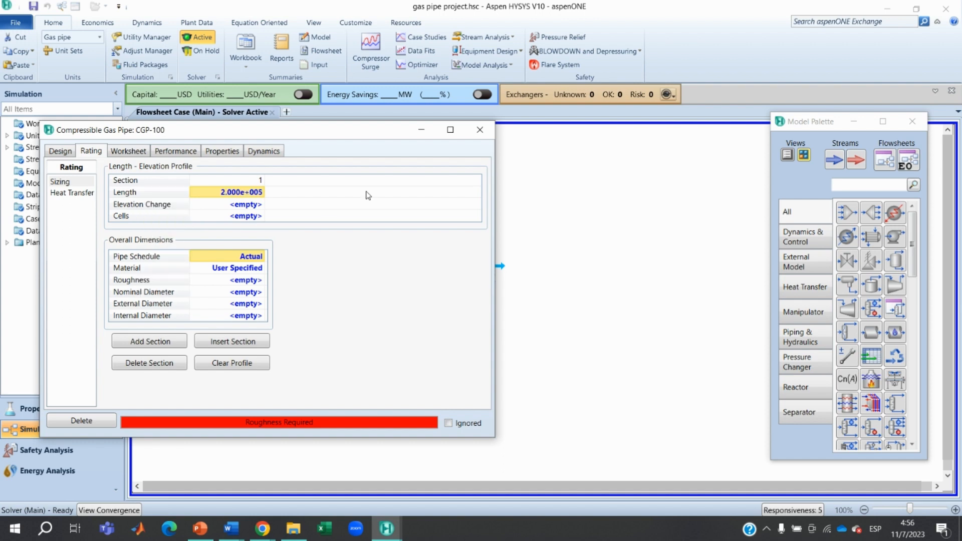
Give pipe section 1 an elevation change of 0 m and divide it into 20 cells.
left_click(242, 205)
type("0")
key("Return")
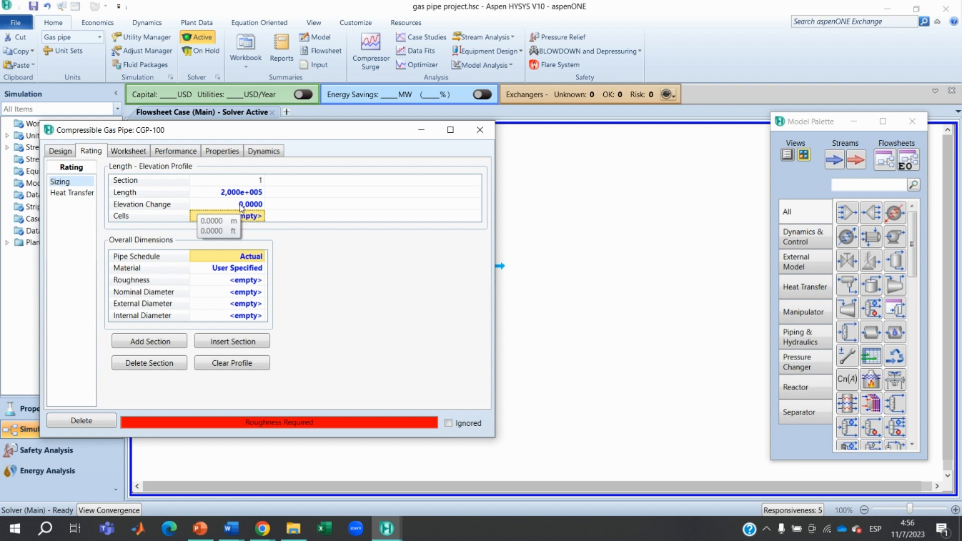
type("20")
key("Return")
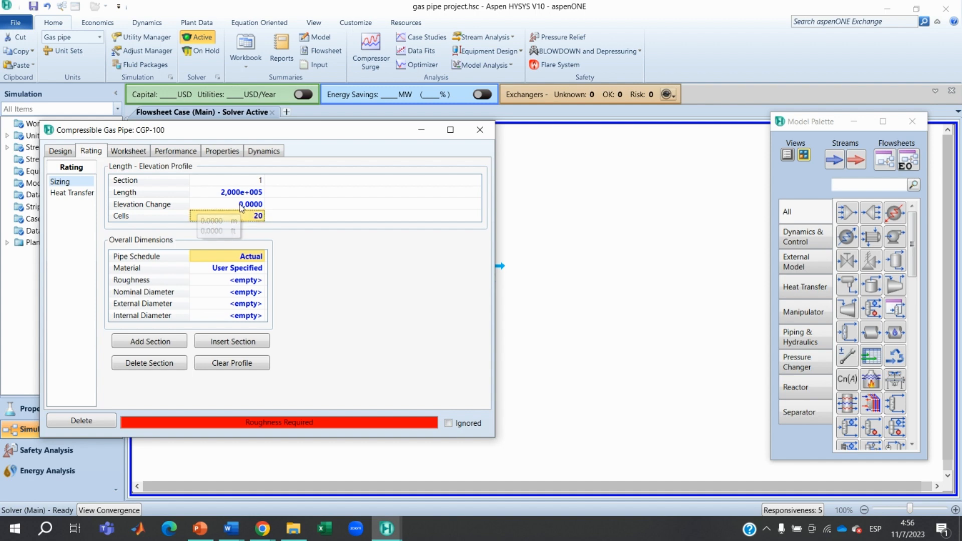
Set the pipe schedule to Schedule 40 and the pipe material to Mild Steel.
left_click(261, 258)
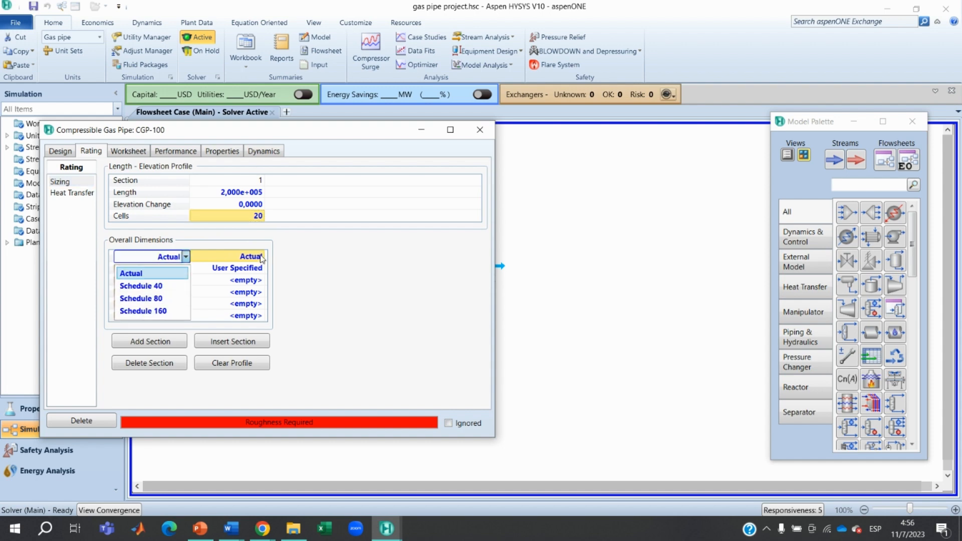
left_click(168, 288)
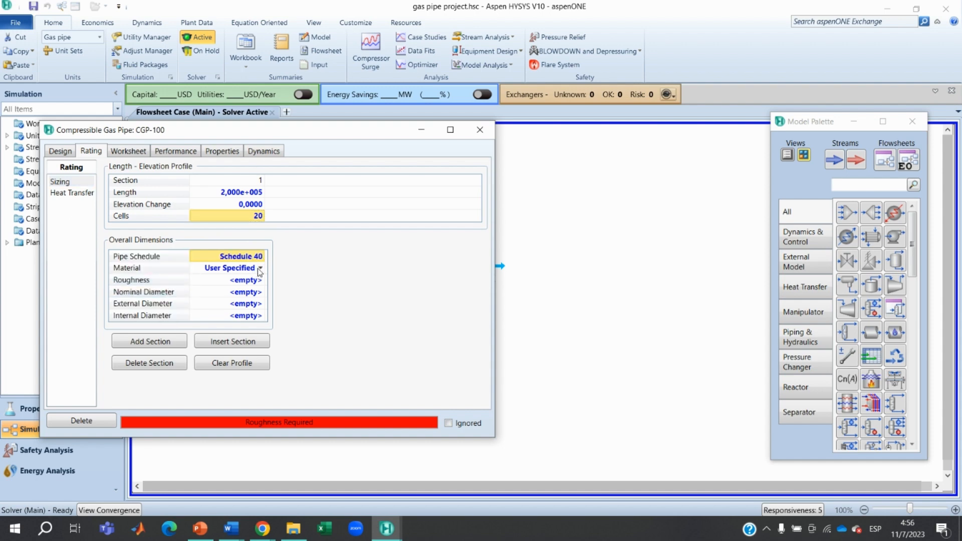
left_click(260, 268)
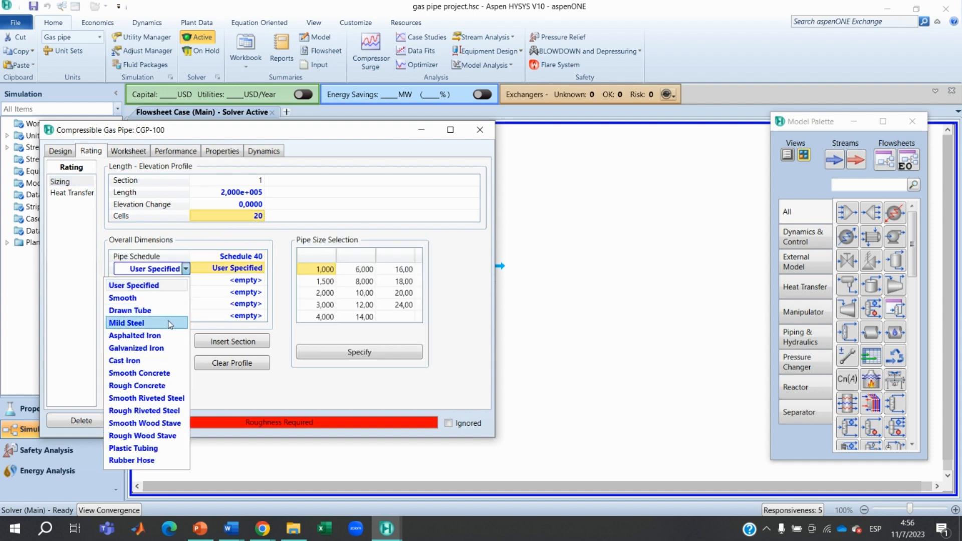
left_click(158, 323)
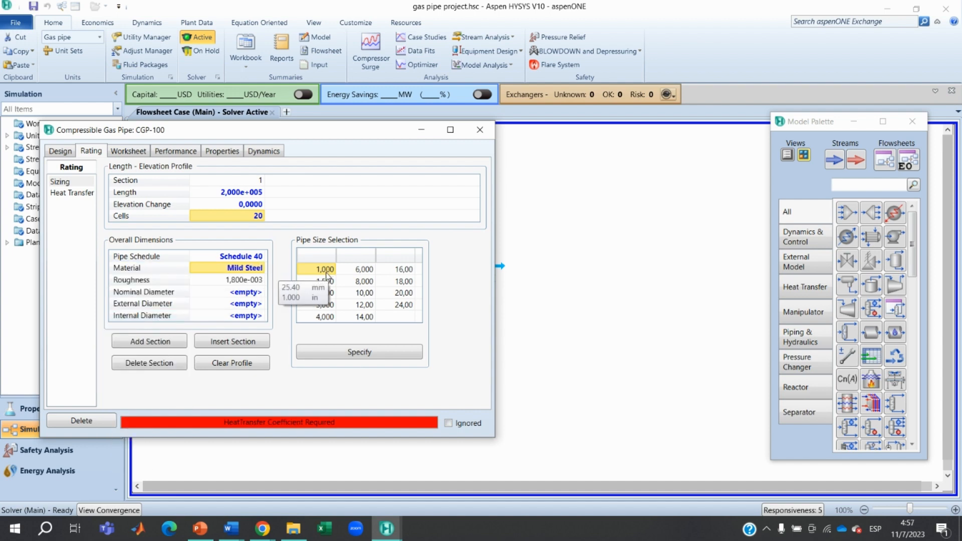
Specify a 10 in pipe size for section 1 of the gas pipe.
left_click(364, 293)
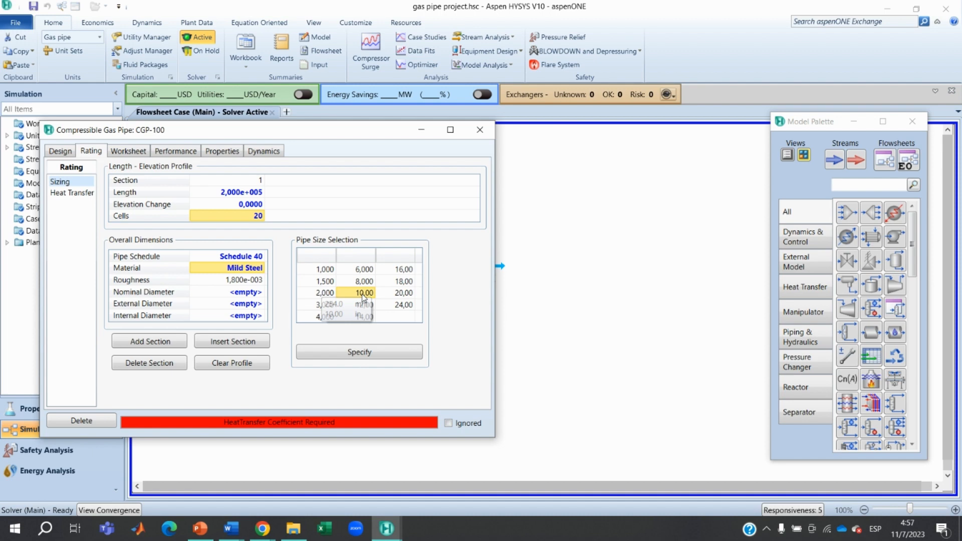
left_click(364, 350)
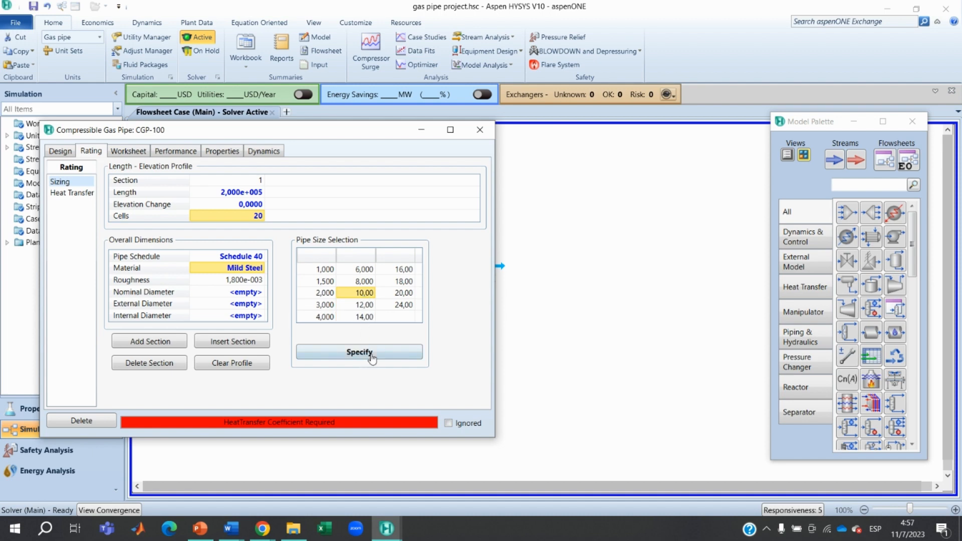
Set the gas pipe's ambient temperature to 25 °C and its overall heat transfer coefficient to 0 kJ/h-m2-C, and close its properties.
left_click(76, 194)
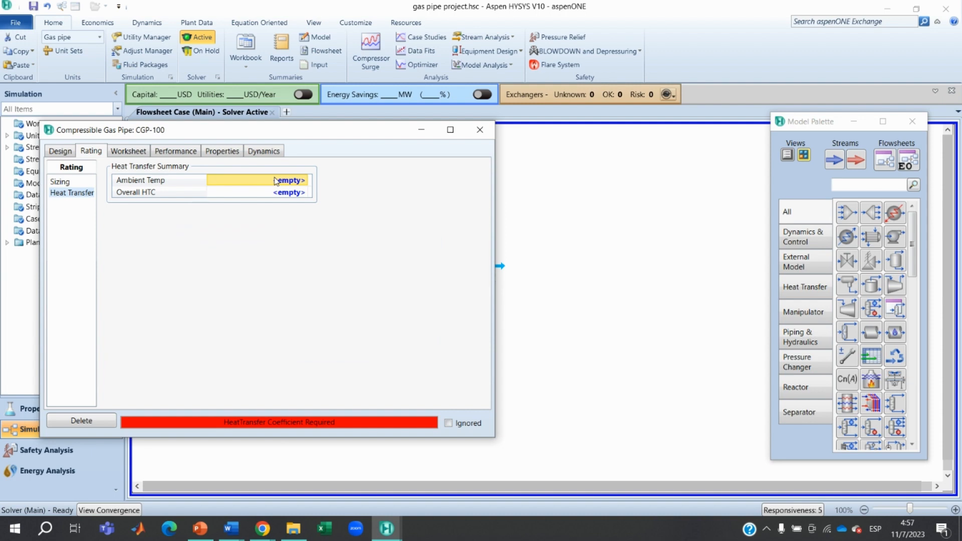
type("25")
key("Return")
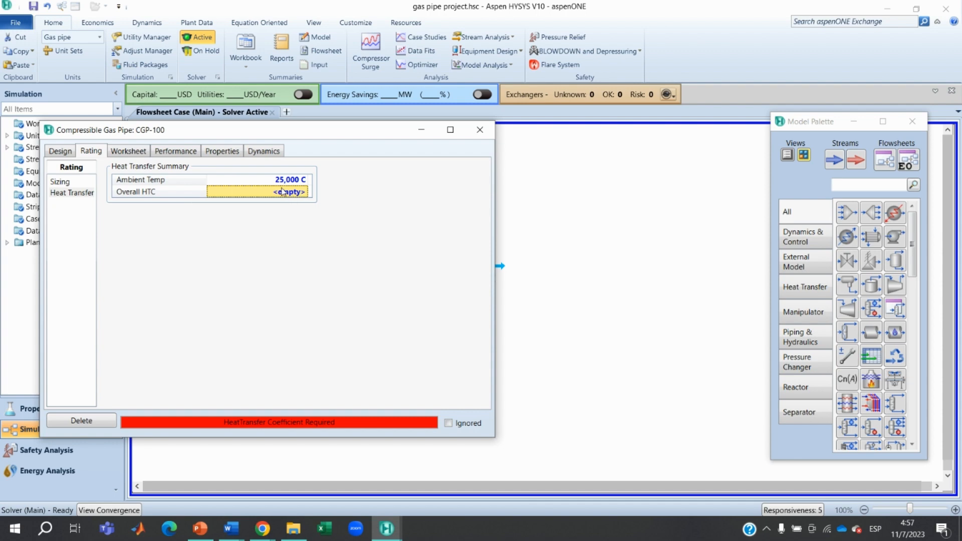
type("0")
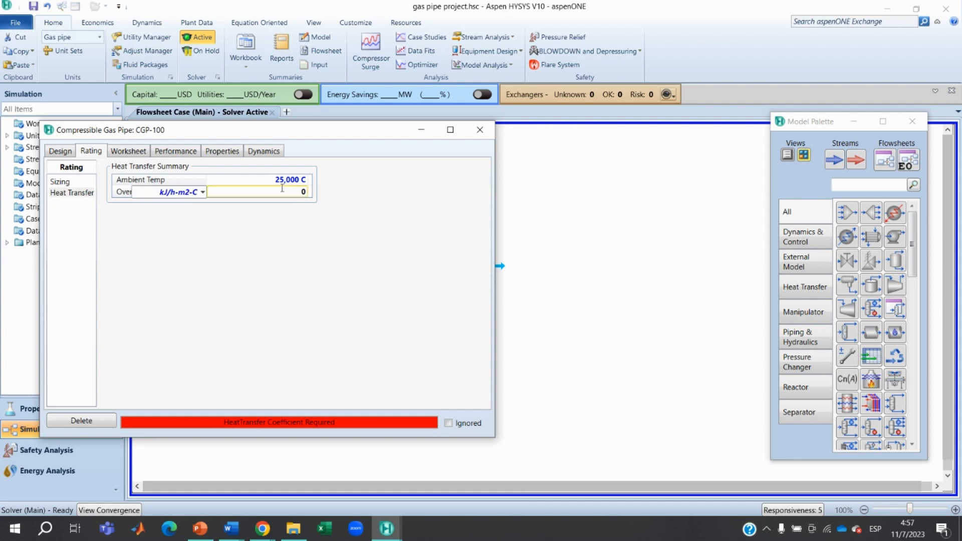
key("Return")
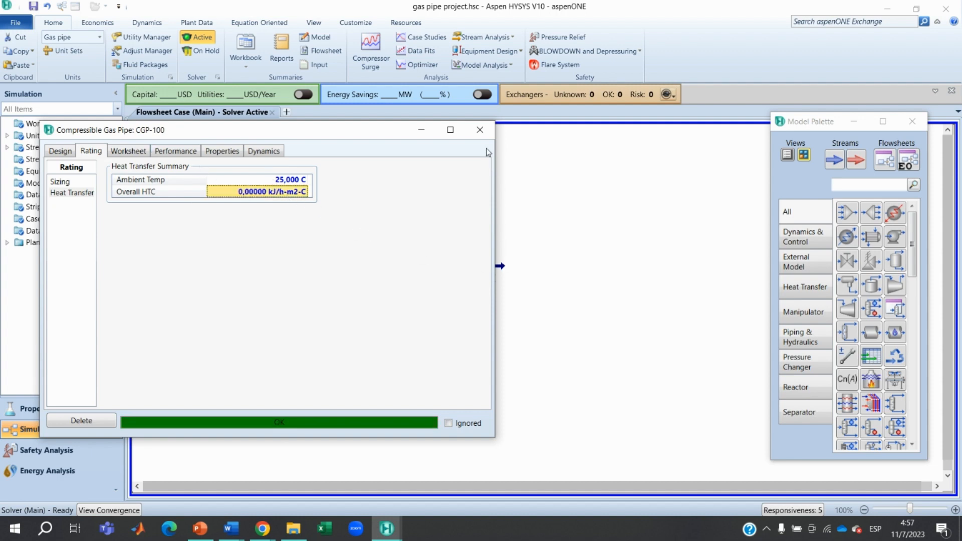
left_click(482, 130)
left_click(472, 344)
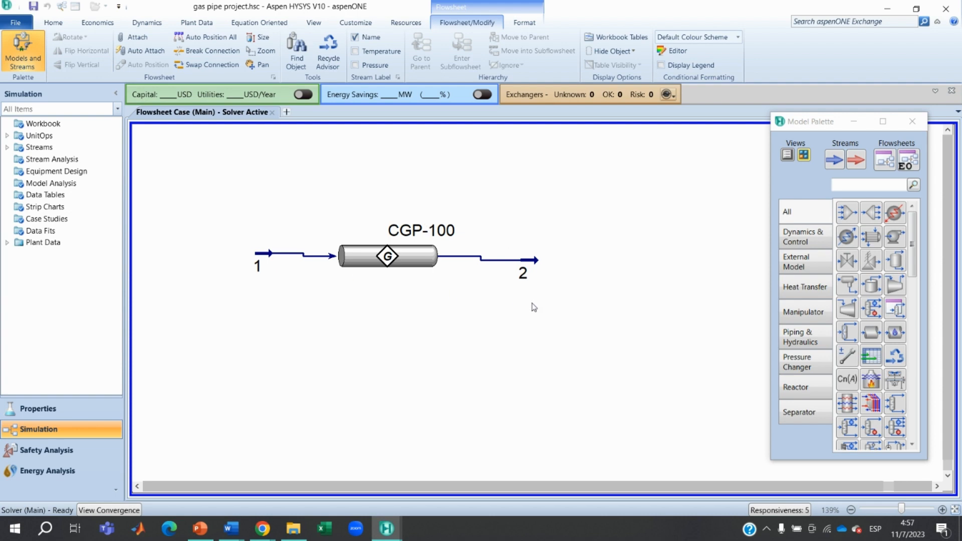
Show the property table of stream 2 on the flowsheet and place it below the stream.
left_click(533, 264)
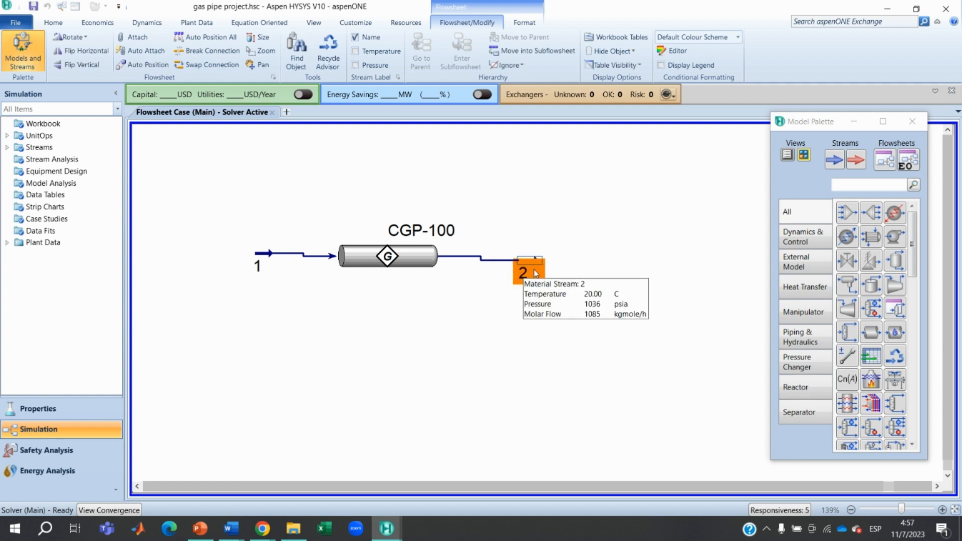
right_click(530, 272)
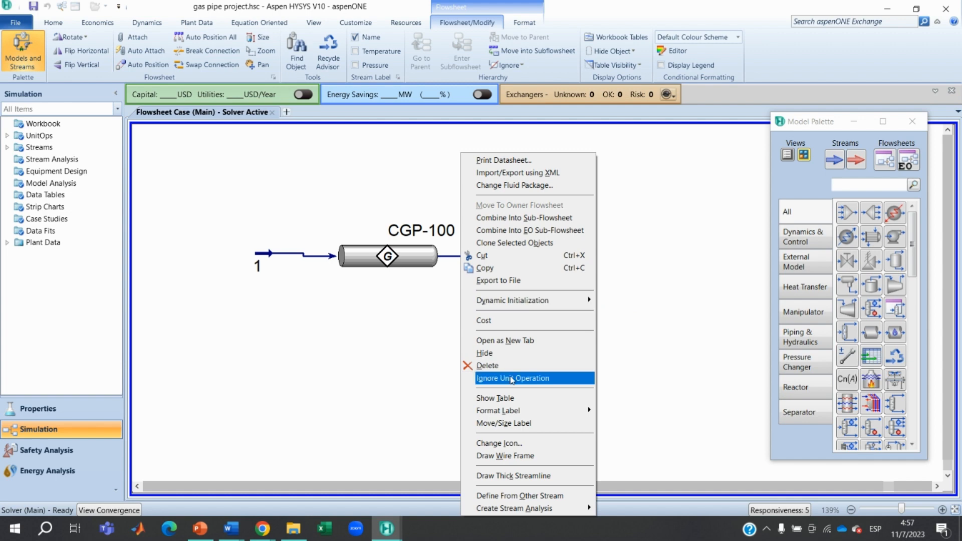
left_click(513, 399)
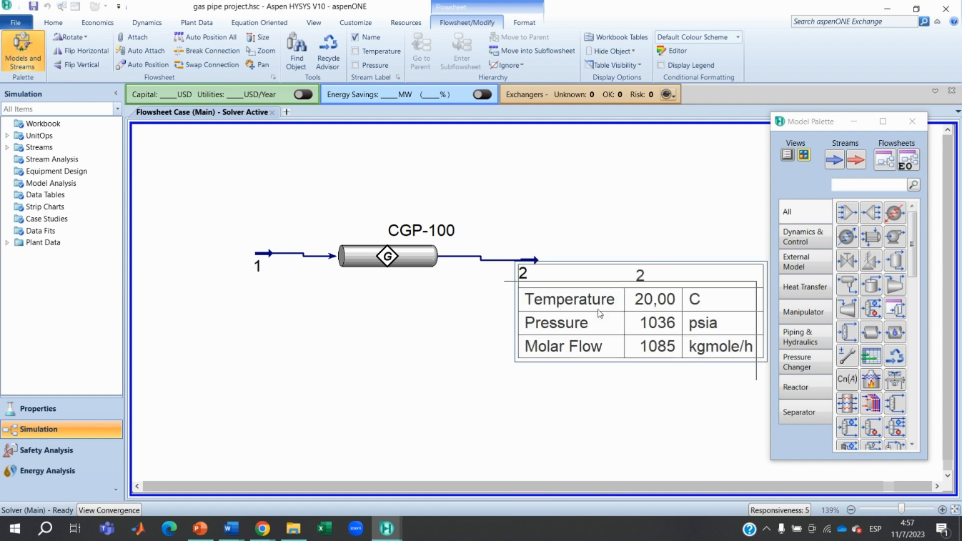
left_click_drag(600, 314, 575, 320)
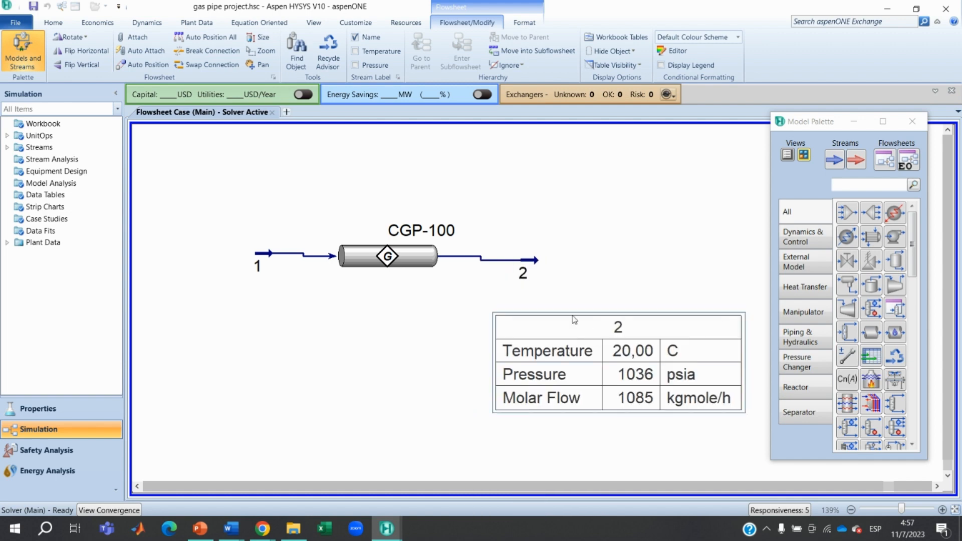
Show the property table of stream 1 and place it below the stream, beside the stream 2 table.
right_click(257, 267)
left_click(233, 398)
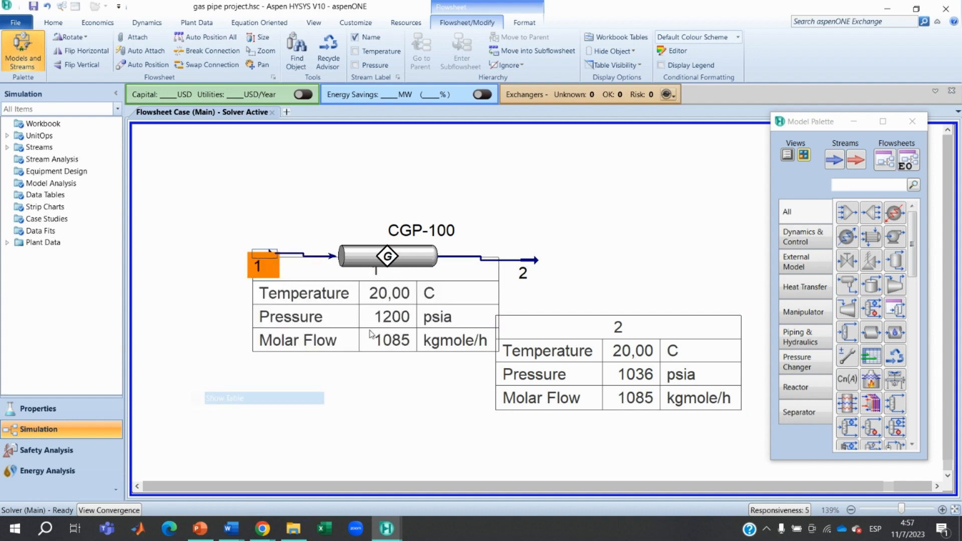
left_click_drag(408, 285, 306, 321)
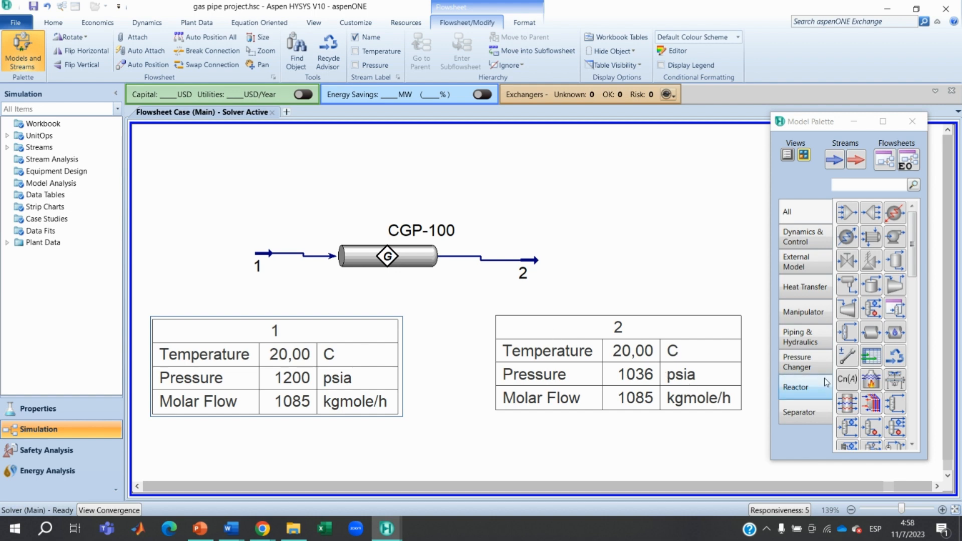
Add an Adjust operation to the flowsheet above the gas pipe's outlet line.
left_click(847, 357)
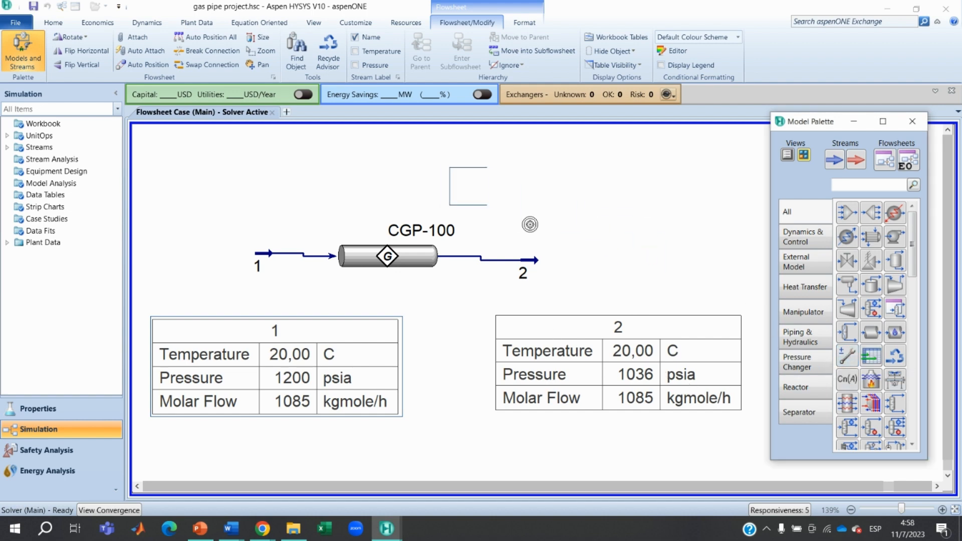
left_click(485, 188)
left_click_drag(489, 194, 514, 189)
left_click(605, 234)
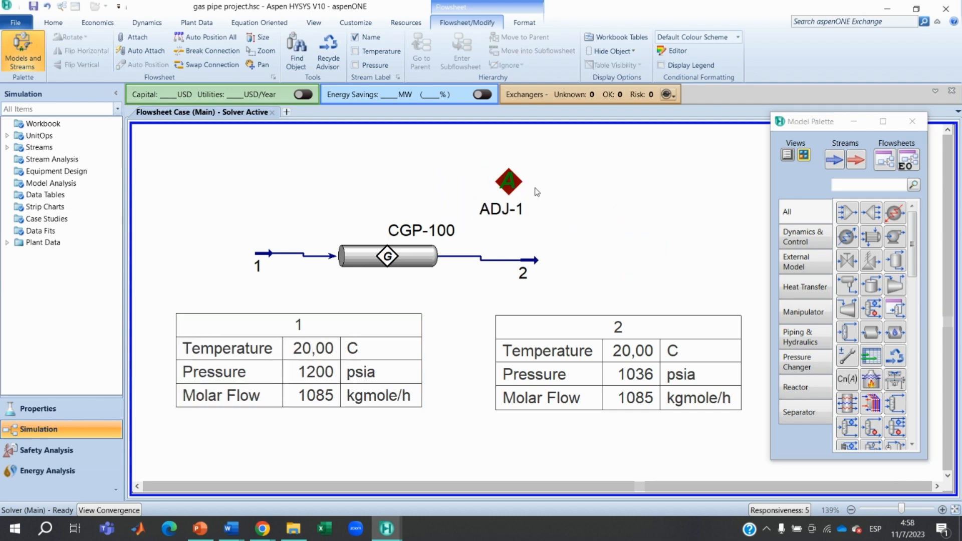
Connect the Adjust operation's target side to stream 2 and choose Pressure as the target variable.
key("ctrl")
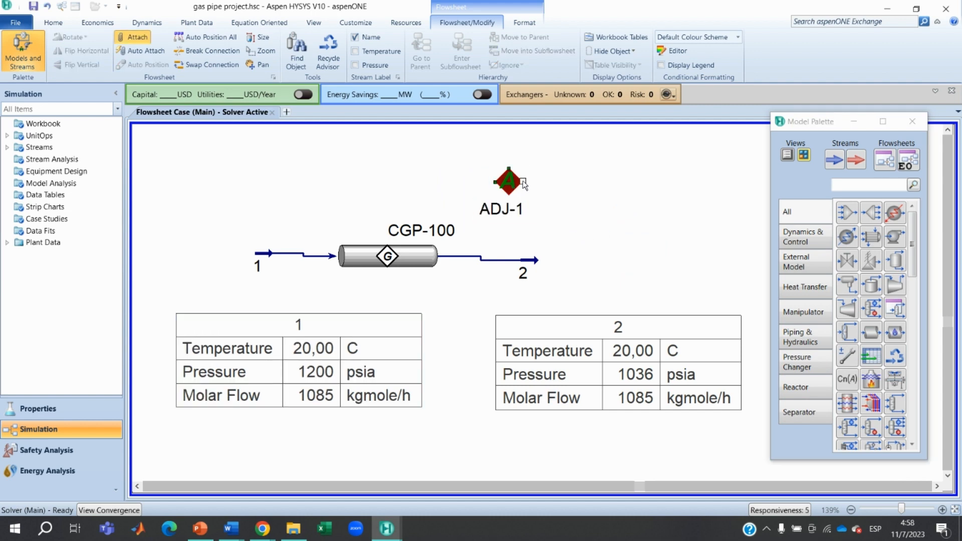
left_click_drag(523, 184, 527, 261)
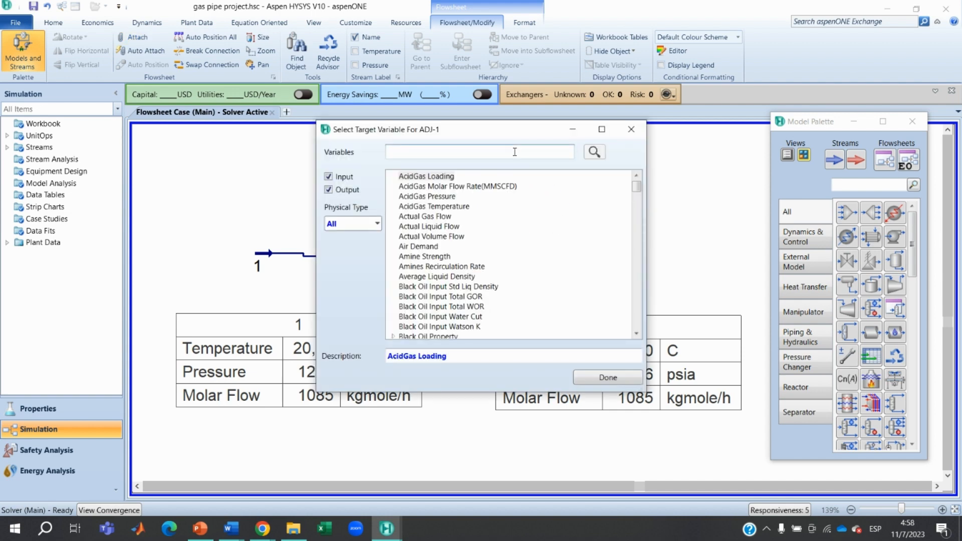
left_click(514, 151)
type("pr")
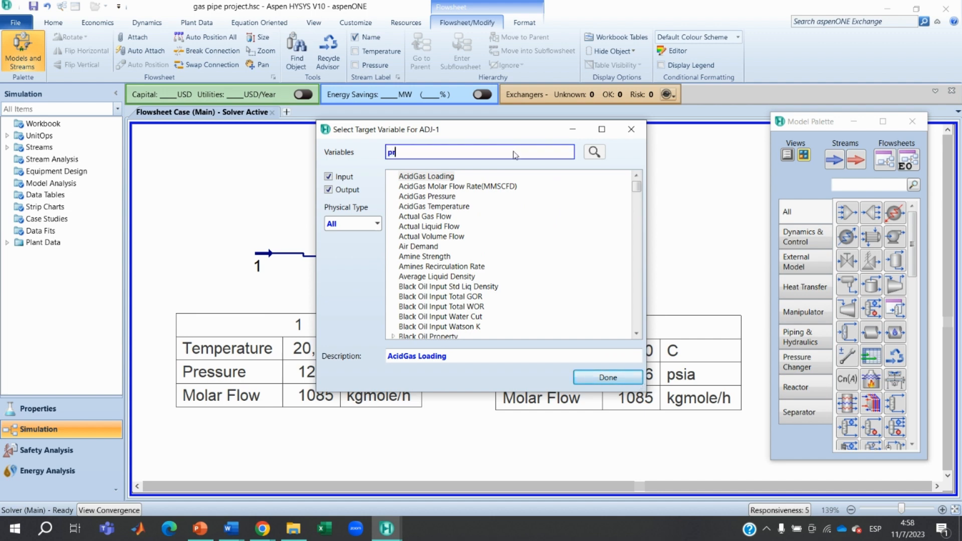
type("ess")
left_click(414, 268)
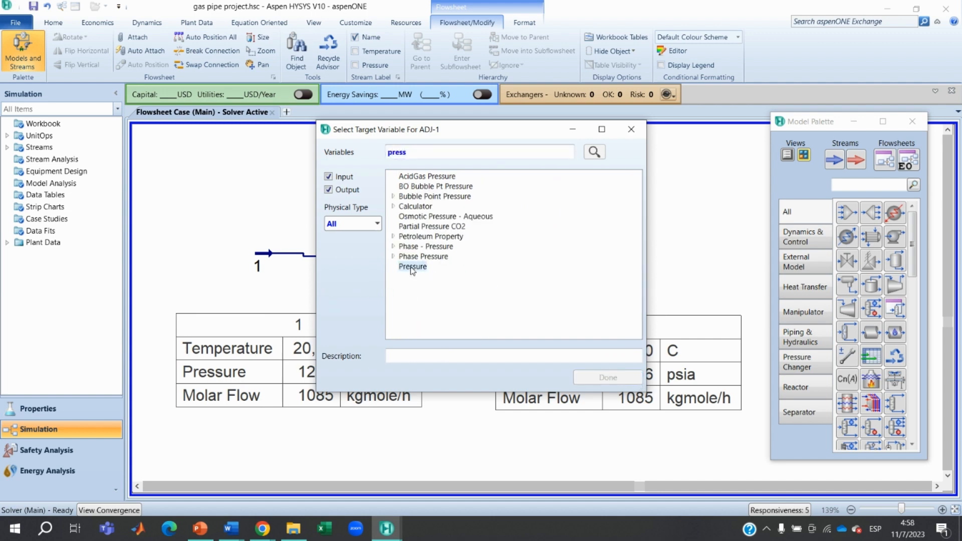
left_click(601, 382)
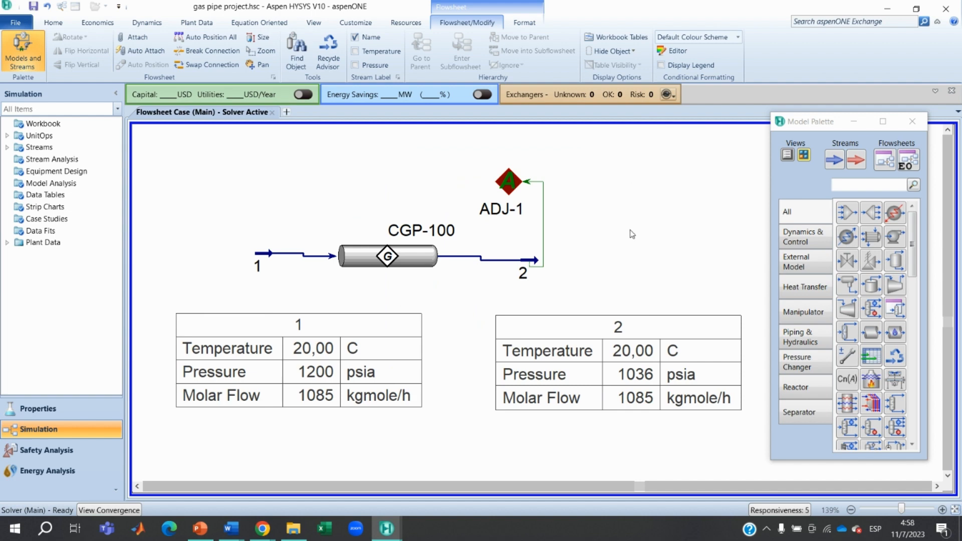
Connect the Adjust operation's adjusted side to the gas pipe and choose Length_1 as the adjusted variable.
key("ctrl")
left_click_drag(497, 185, 400, 257)
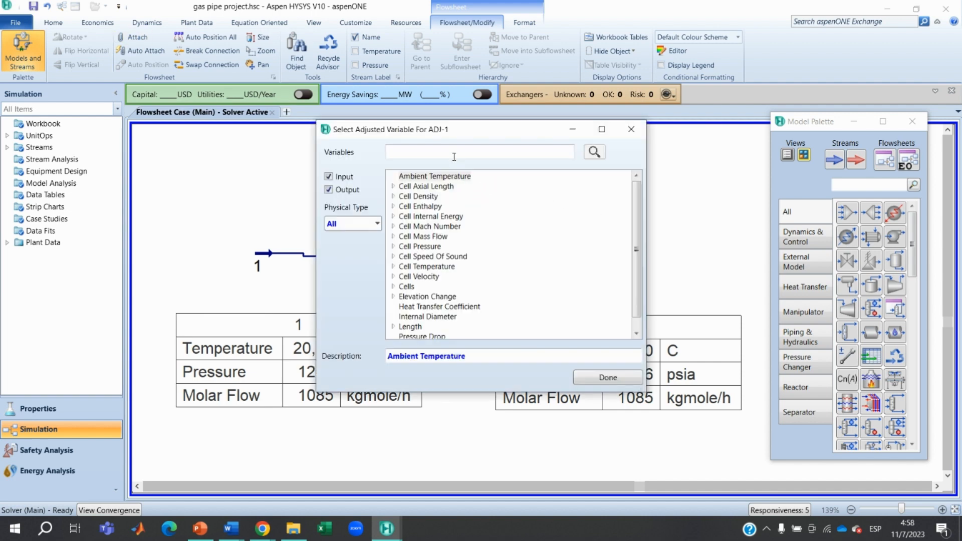
left_click(394, 327)
scroll(495, 284, "down", 1)
left_click(431, 315)
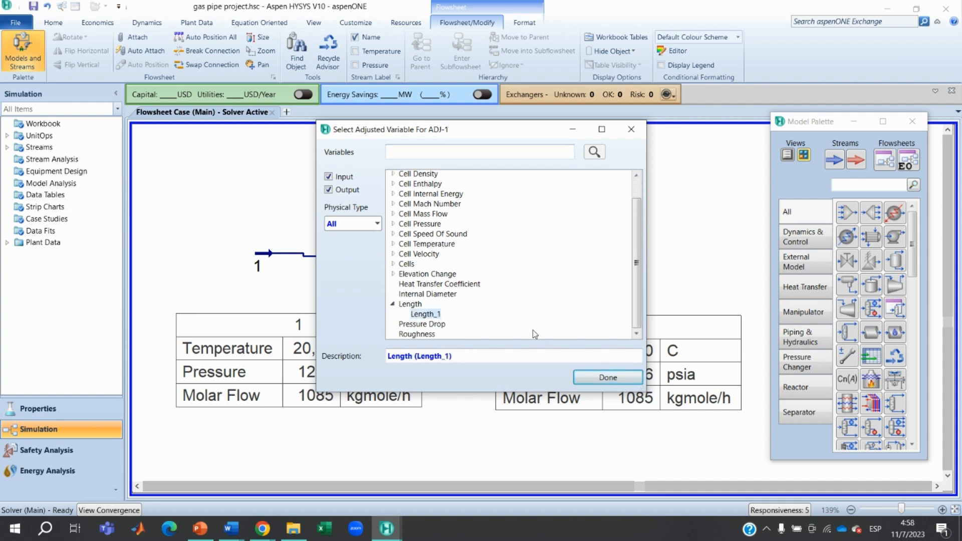
left_click(596, 381)
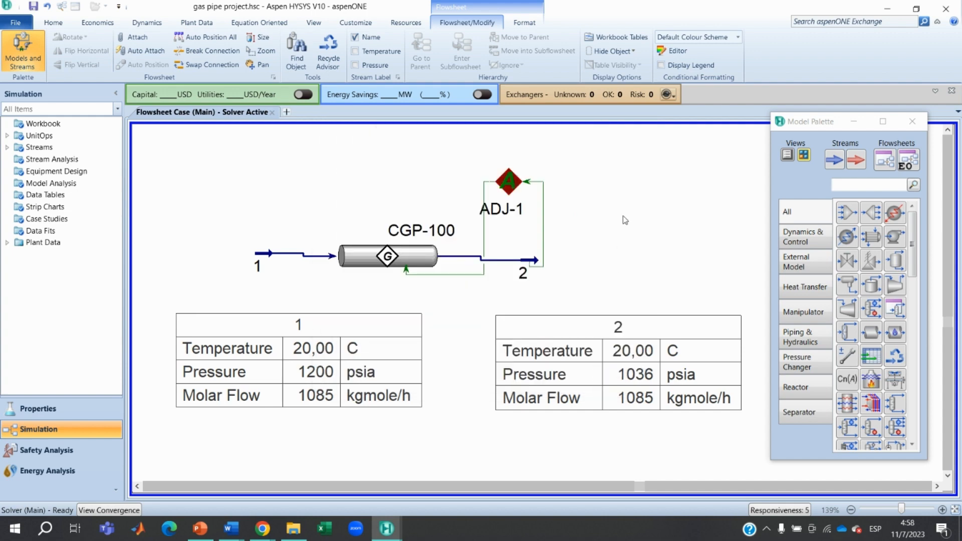
Give the Adjust operation ADJ-1 a user-supplied target pressure of 1100 psia.
double_click(509, 181)
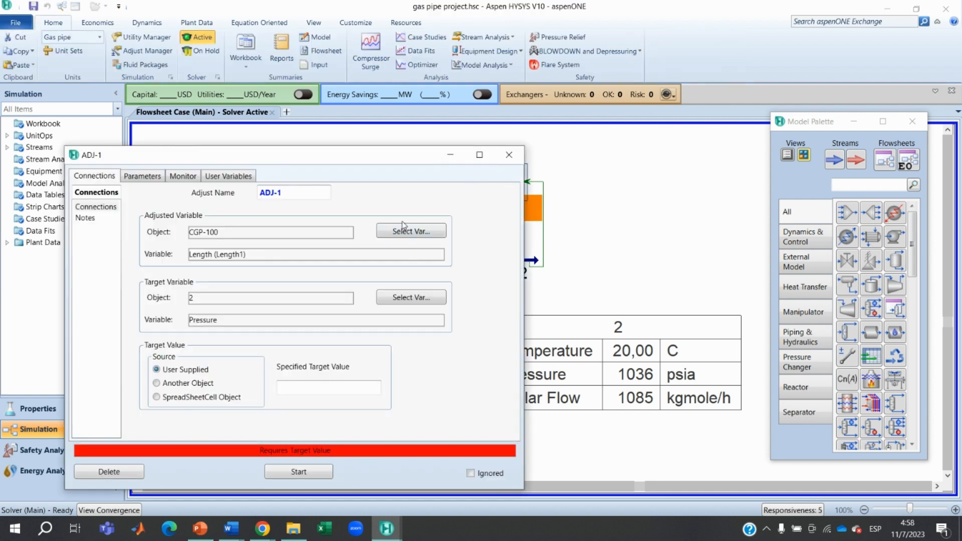
left_click(304, 387)
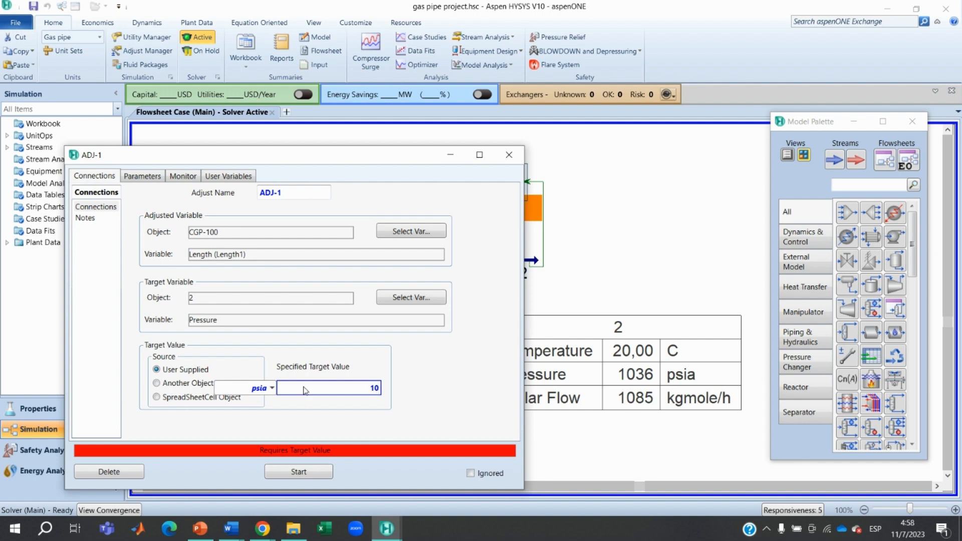
key("Return")
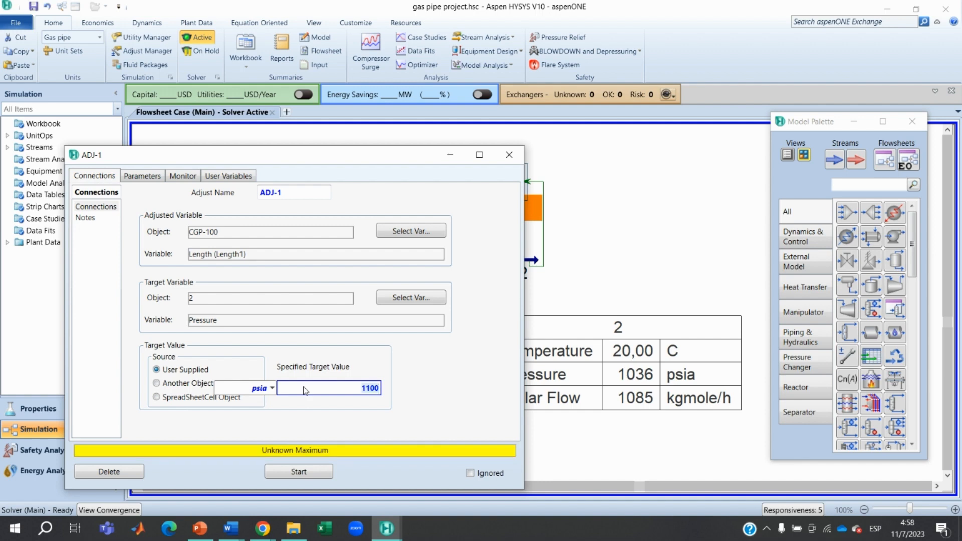
Set the maximum iterations to 100 in ADJ-1's solving parameters.
left_click(150, 176)
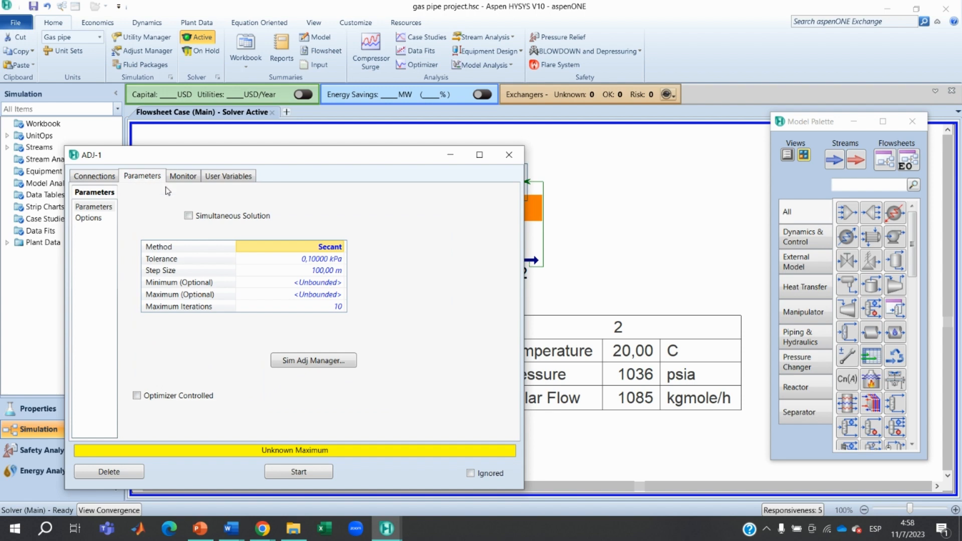
left_click(322, 271)
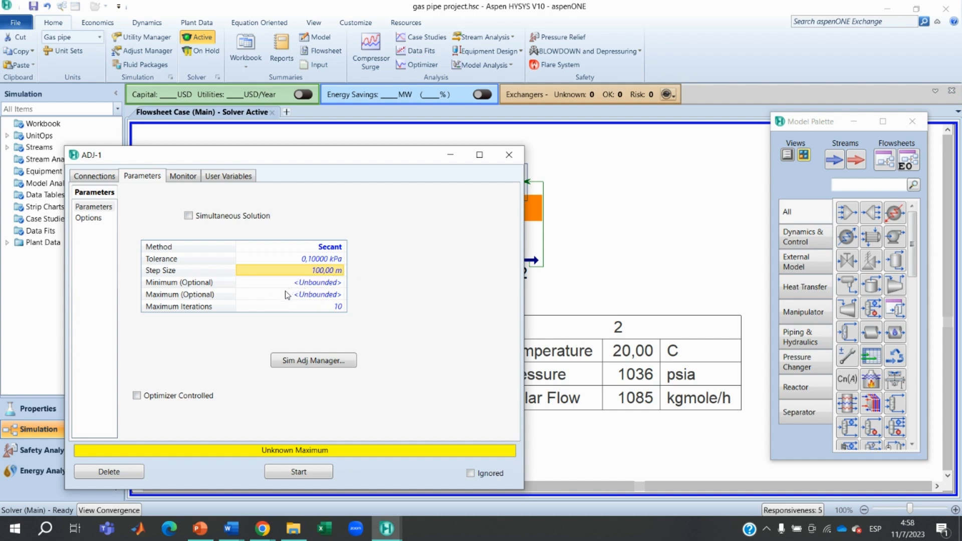
left_click(315, 305)
type("1")
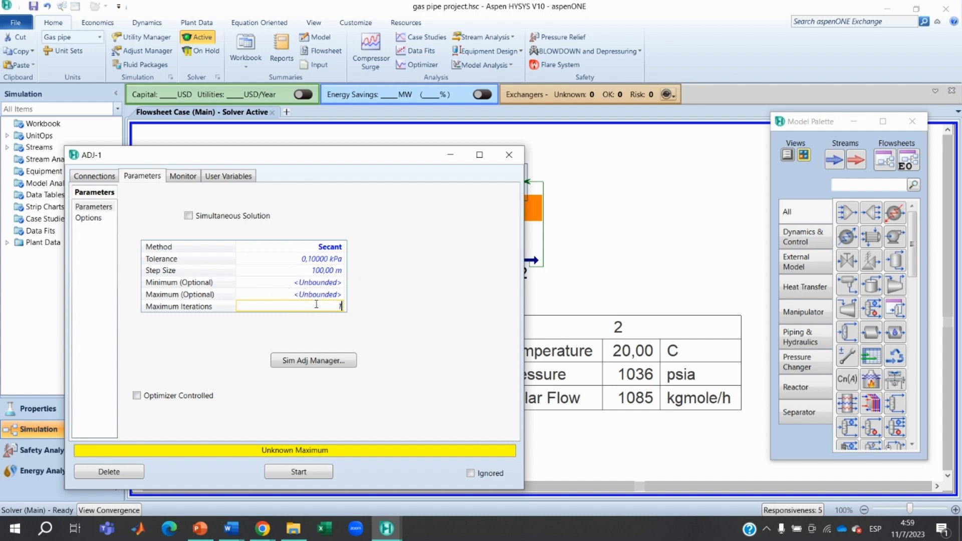
type("00")
key("Return")
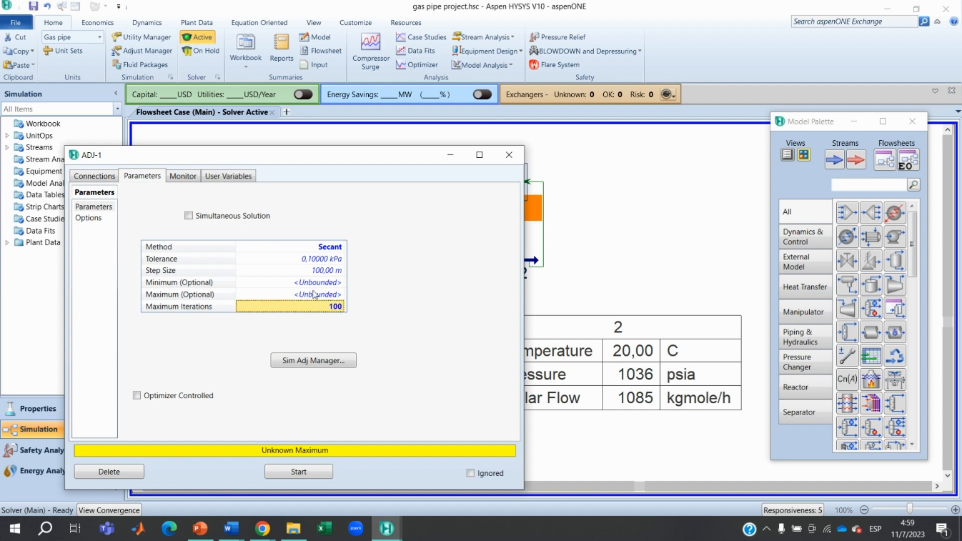
Set the upper bound of ADJ-1's adjusted pipe length to 200 km.
left_click(322, 297)
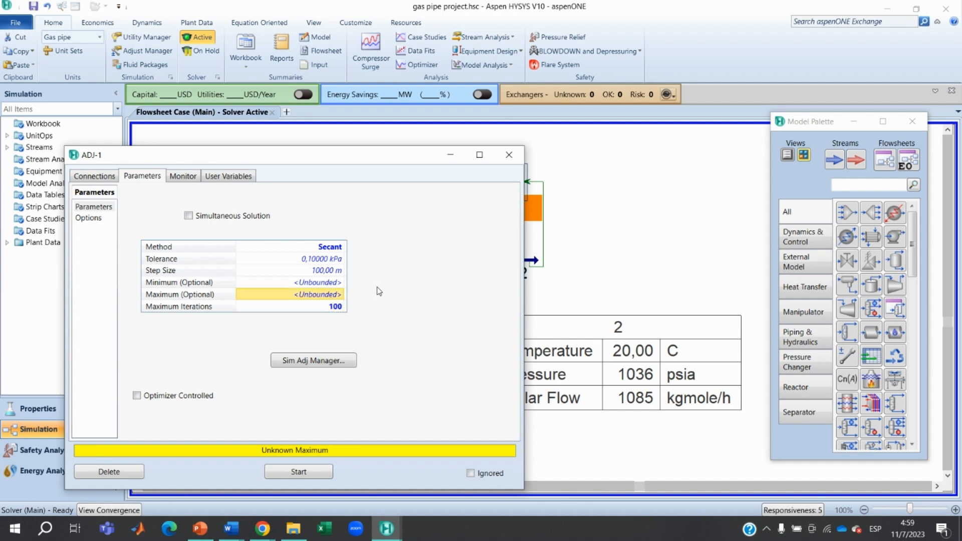
type("200")
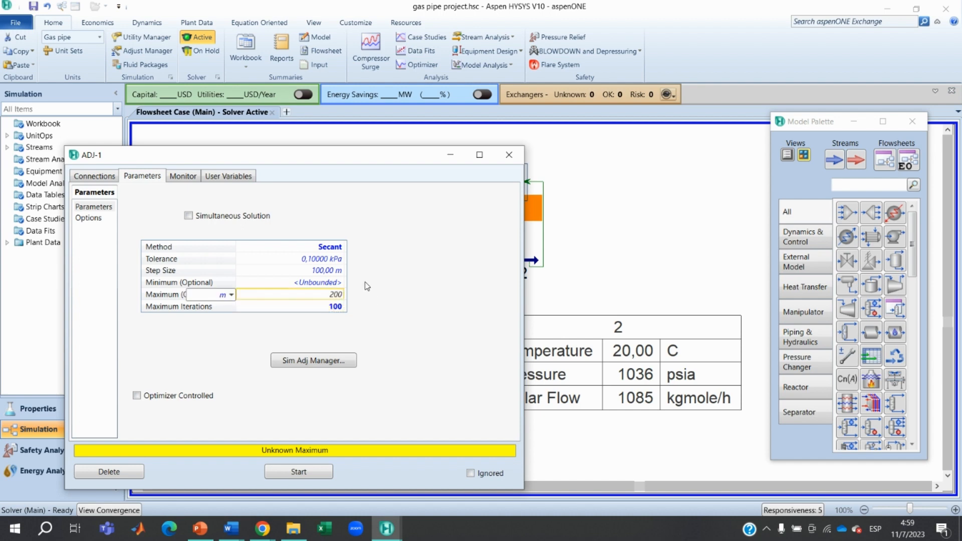
left_click(231, 295)
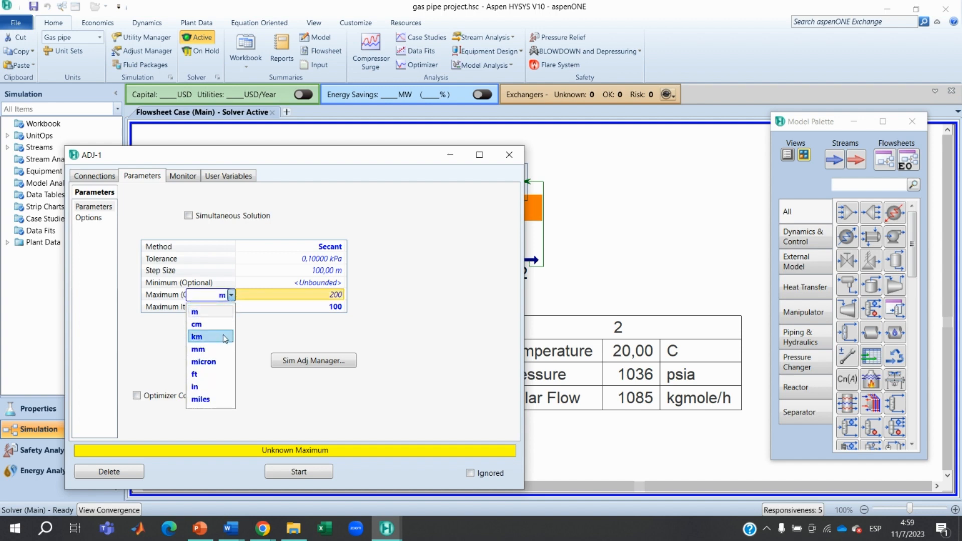
left_click(220, 336)
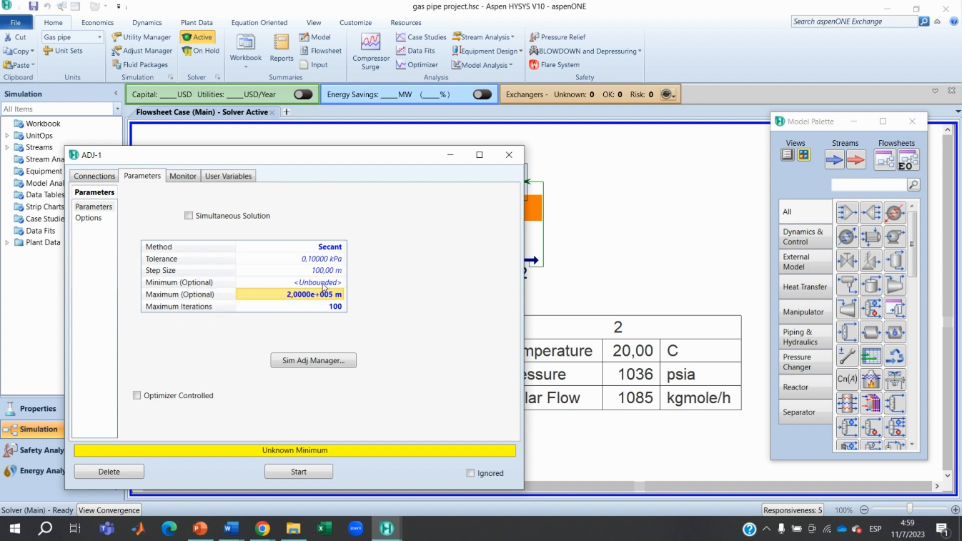
Set the lower bound of ADJ-1's adjusted pipe length to 1 m.
left_click(285, 283)
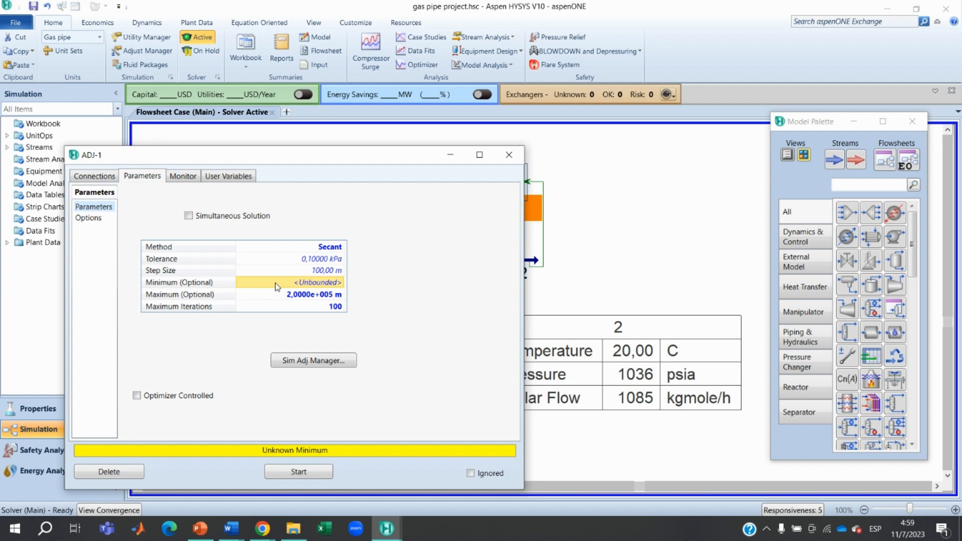
type("1")
key("Return")
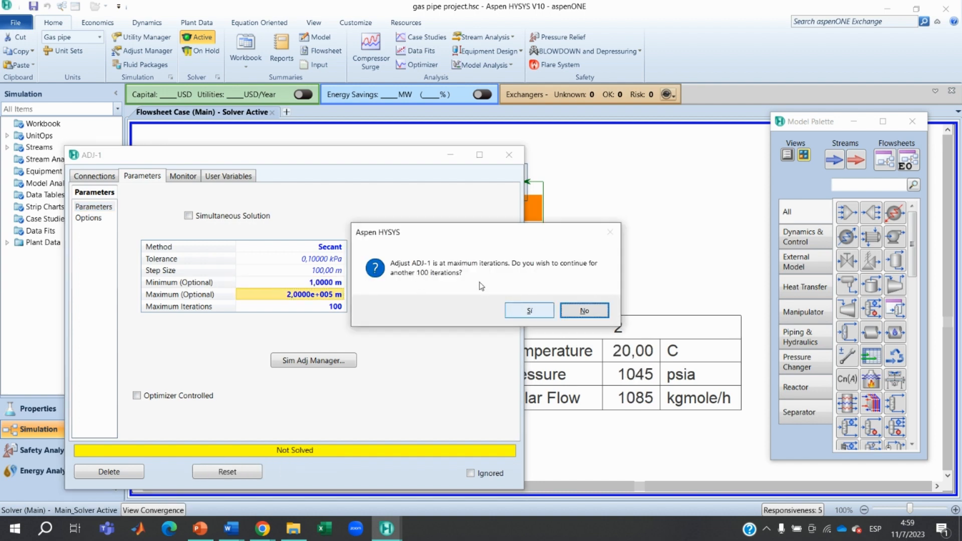
Keep continuing ADJ-1 for another 100 iterations at each request until it solves, and close its window.
left_click(531, 313)
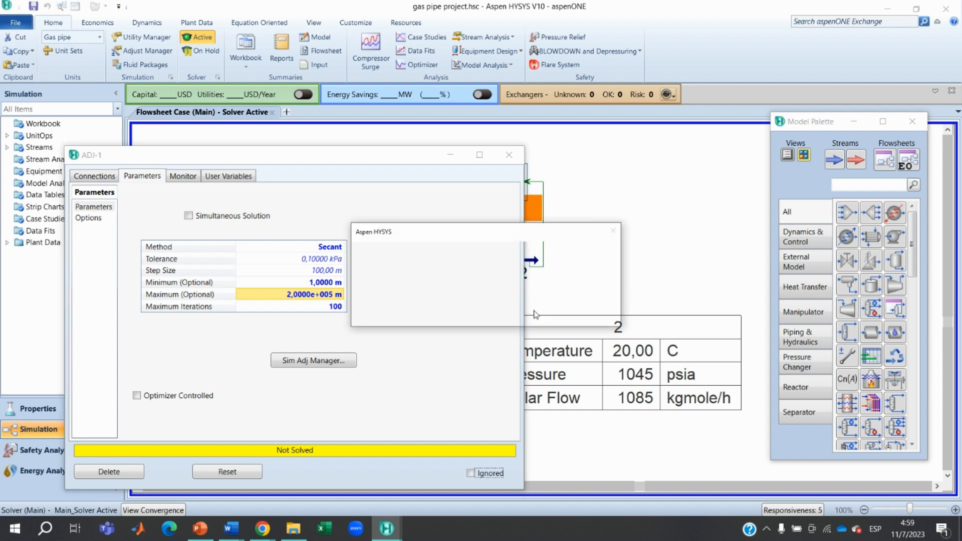
left_click(533, 313)
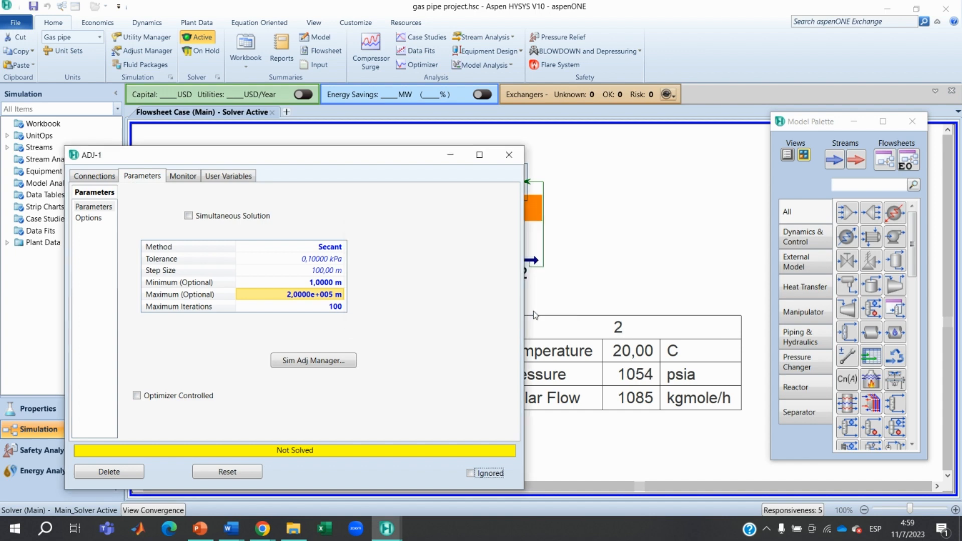
left_click(533, 311)
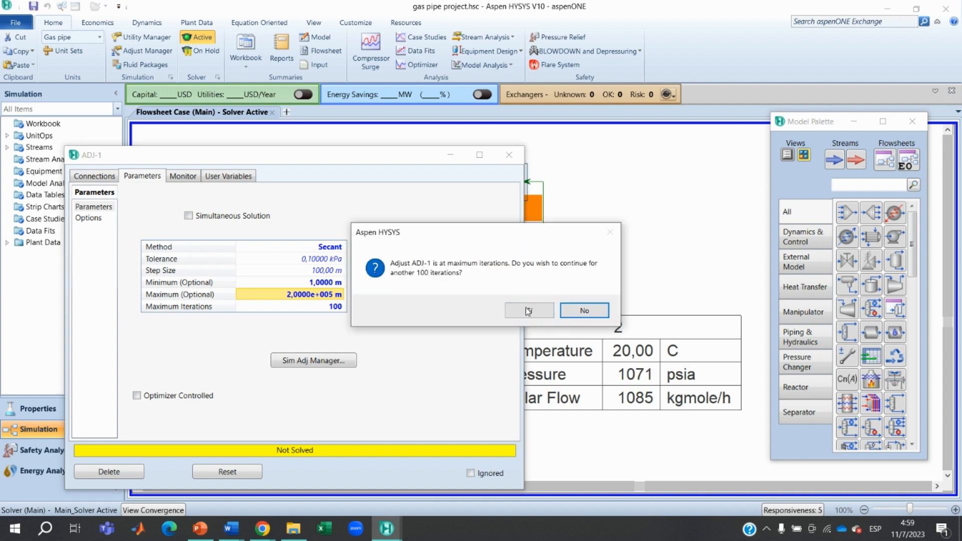
left_click(533, 311)
left_click(528, 311)
left_click(528, 311)
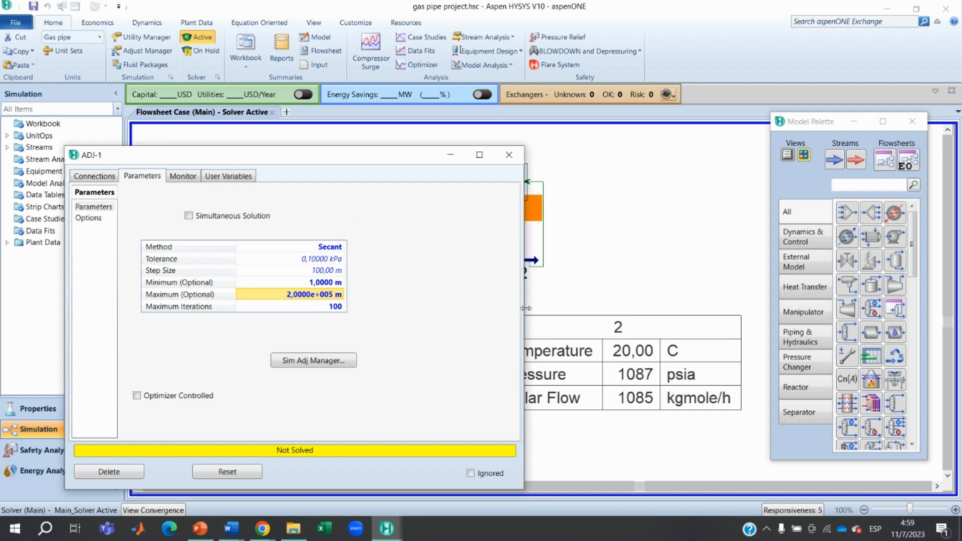
left_click(528, 310)
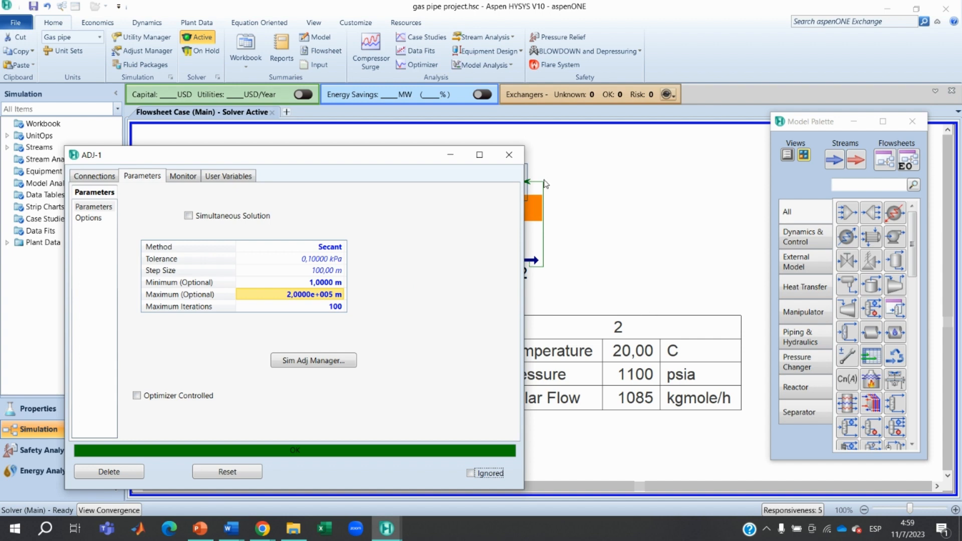
left_click(512, 159)
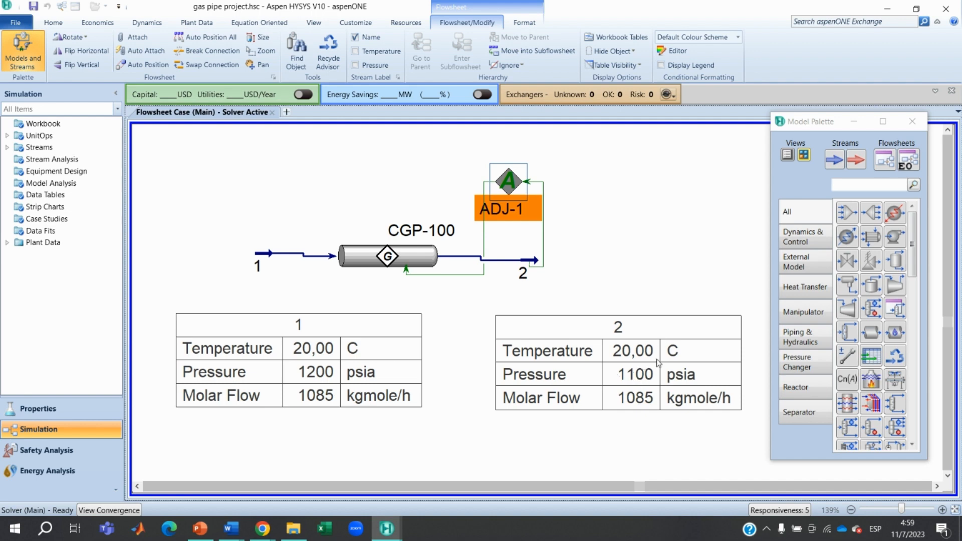
left_click(655, 287)
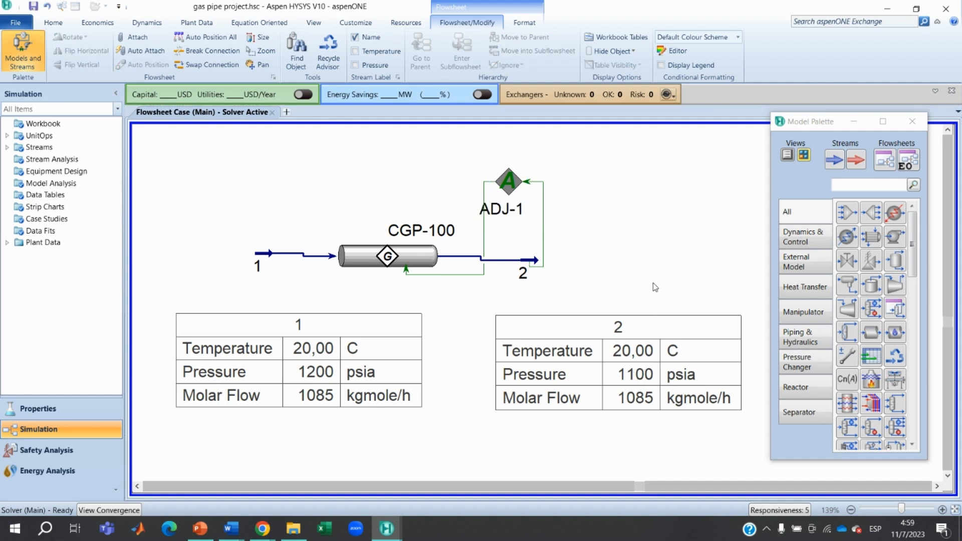